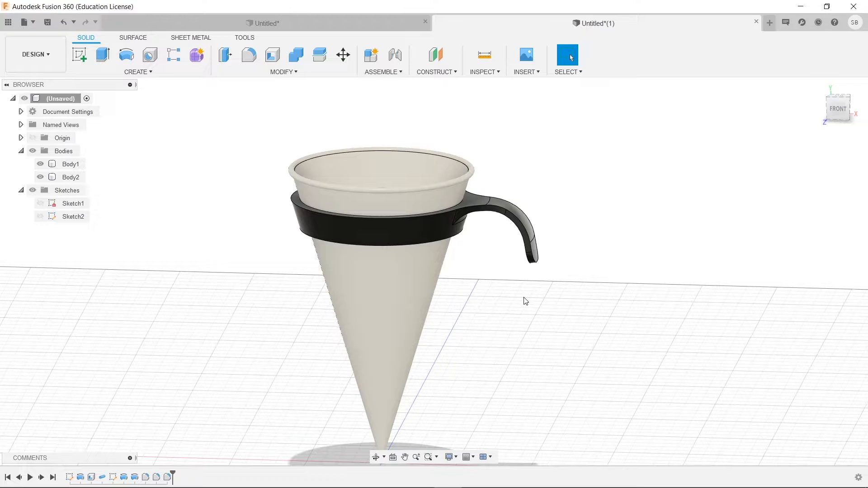
pyautogui.keyDown('shift'); pyautogui.moveTo(552, 310); pyautogui.dragTo(553, 203, button='middle'); pyautogui.keyUp('shift')
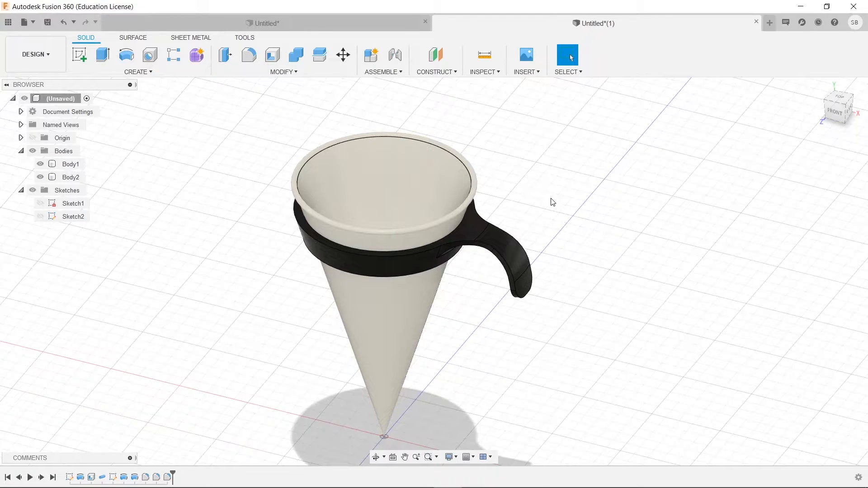
pyautogui.keyDown('shift'); pyautogui.moveTo(583, 387); pyautogui.dragTo(596, 352, button='middle'); pyautogui.keyUp('shift')
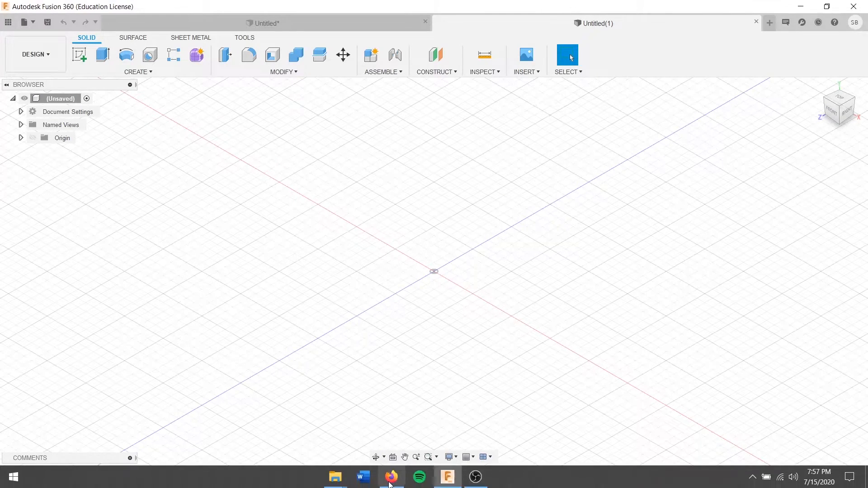
# Switch to the web browser to check the paper cone cup's reference dimensions, and return to the empty Fusion 360 design
pyautogui.click(391, 477)
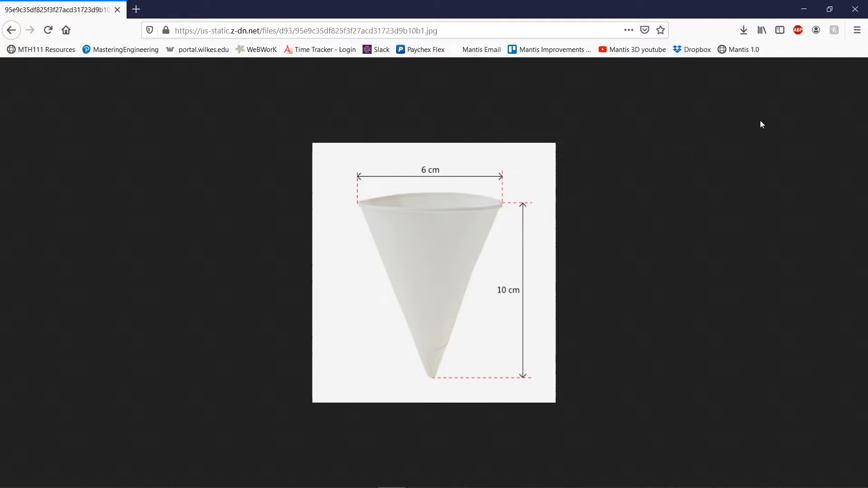
pyautogui.click(804, 9)
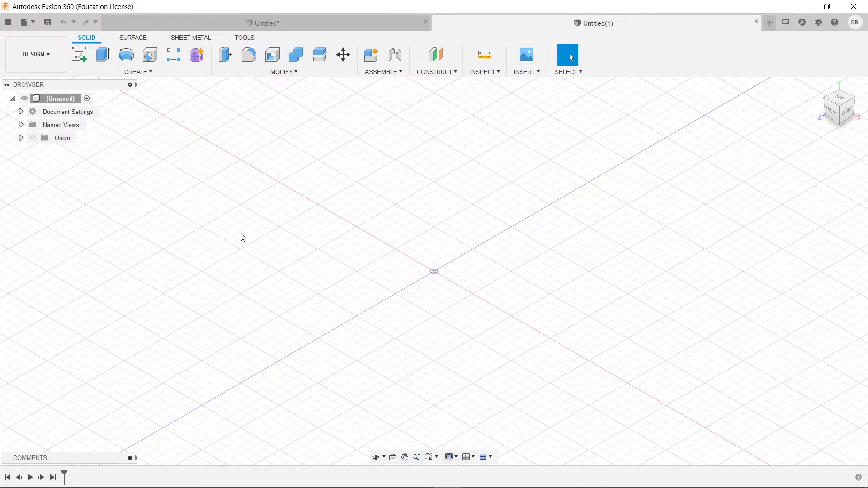
# Start a sketch on the front plane and draw a 100 mm vertical line upward from the origin
pyautogui.click(79, 55)
pyautogui.click(448, 268)
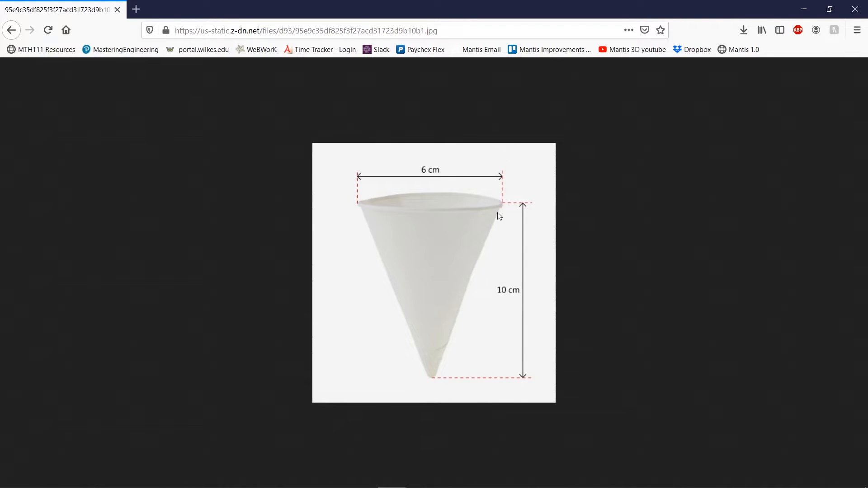
pyautogui.click(804, 14)
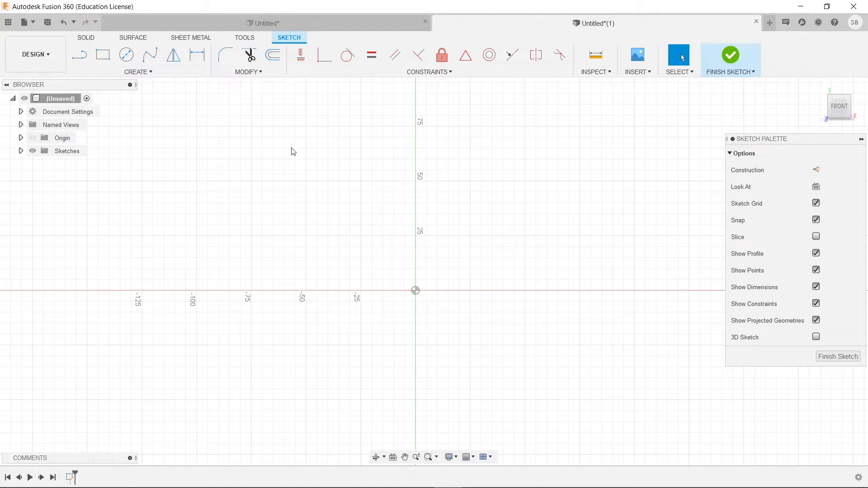
pyautogui.click(80, 55)
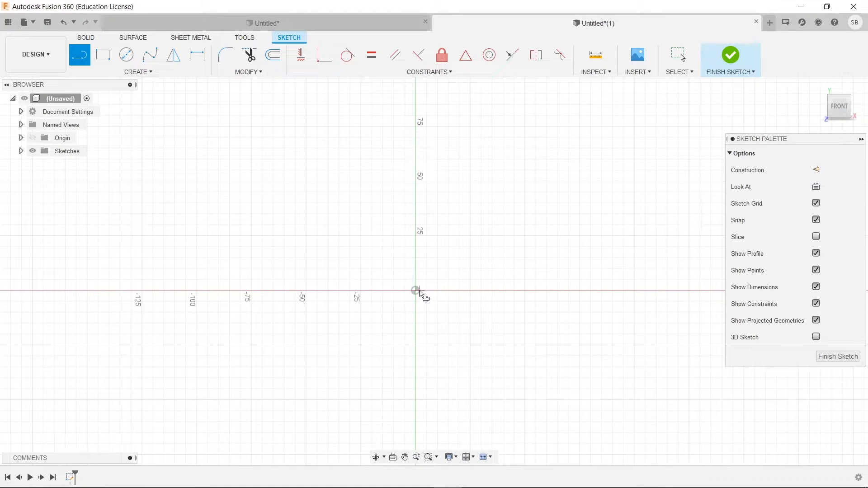
pyautogui.press('Escape')
pyautogui.click(79, 55)
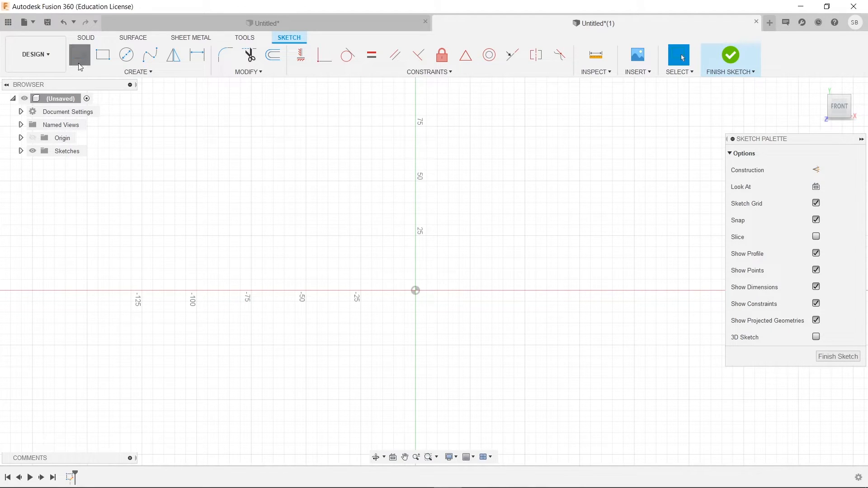
pyautogui.click(416, 291)
pyautogui.write('100')
pyautogui.press('Return')
pyautogui.press('Escape')
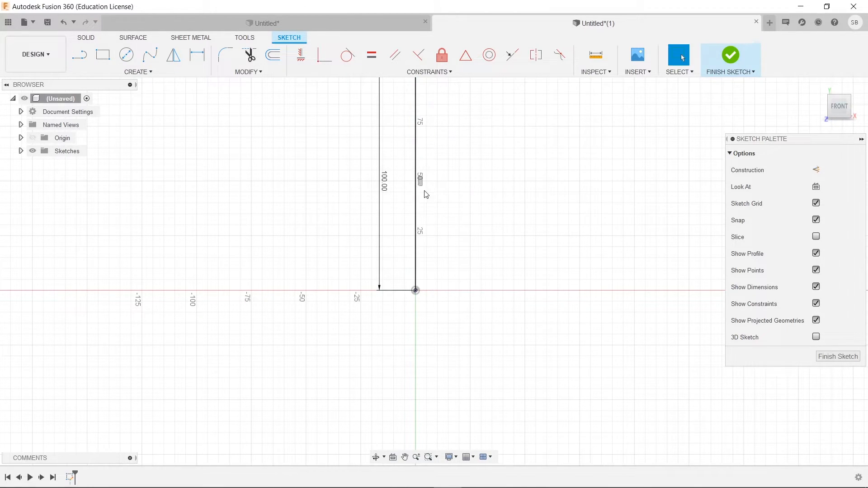
# Draw a 30 mm horizontal line outward to the right from the vertical line's upper end
pyautogui.moveTo(551, 165); pyautogui.dragTo(490, 279, button='middle')
pyautogui.scroll(-2, 490, 279)
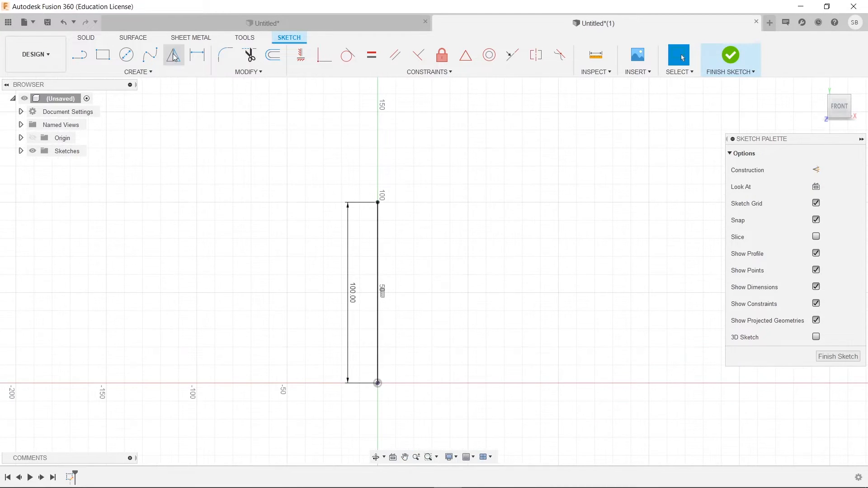
pyautogui.click(80, 59)
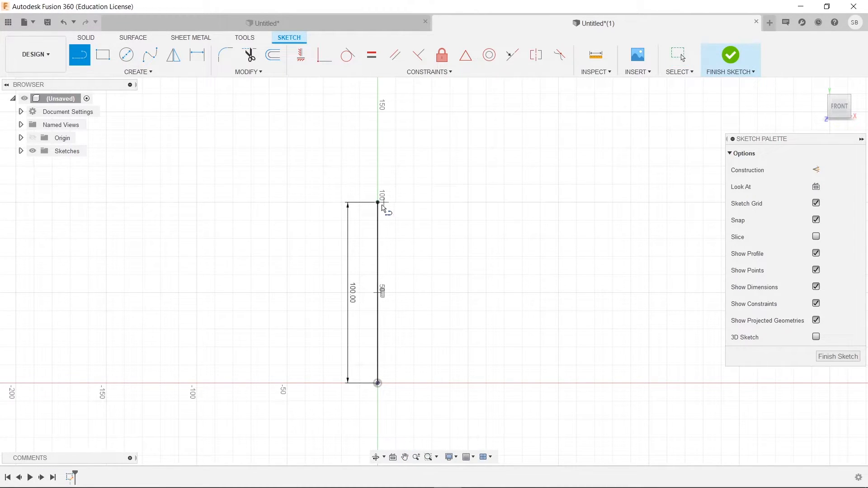
pyautogui.press('Escape')
pyautogui.click(80, 56)
pyautogui.click(377, 203)
pyautogui.write('30')
pyautogui.press('Return')
# Close the triangular profile with a slanted line from the horizontal line's outer end to the origin, and finish the sketch
pyautogui.click(82, 63)
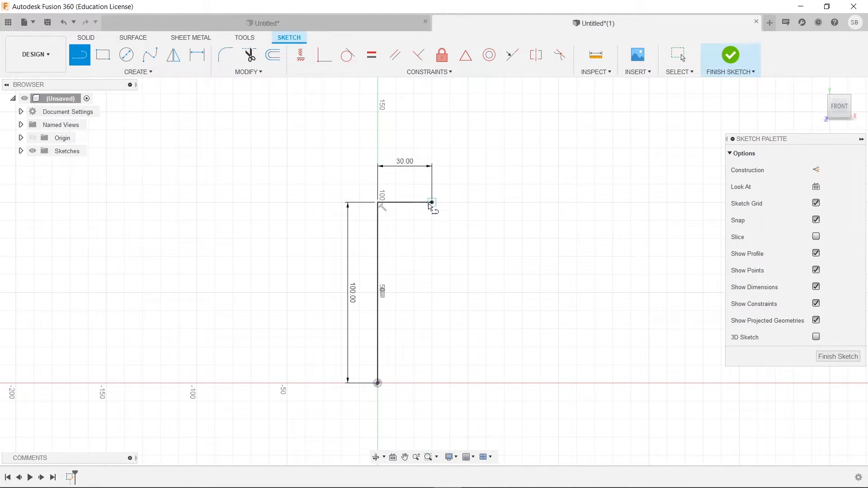
pyautogui.click(431, 203)
pyautogui.click(378, 384)
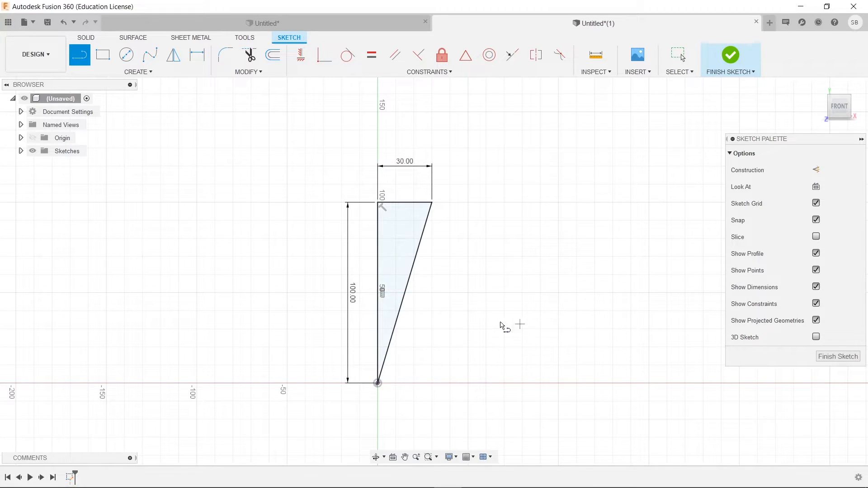
pyautogui.scroll(1, 467, 286)
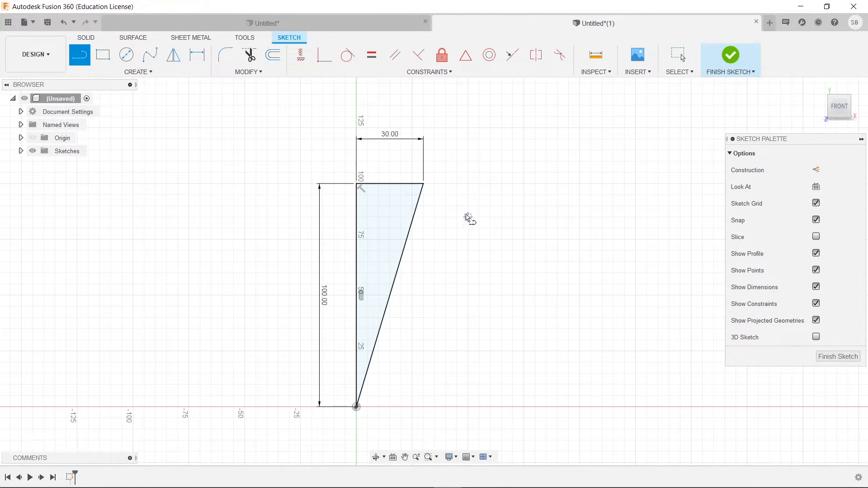
pyautogui.click(731, 57)
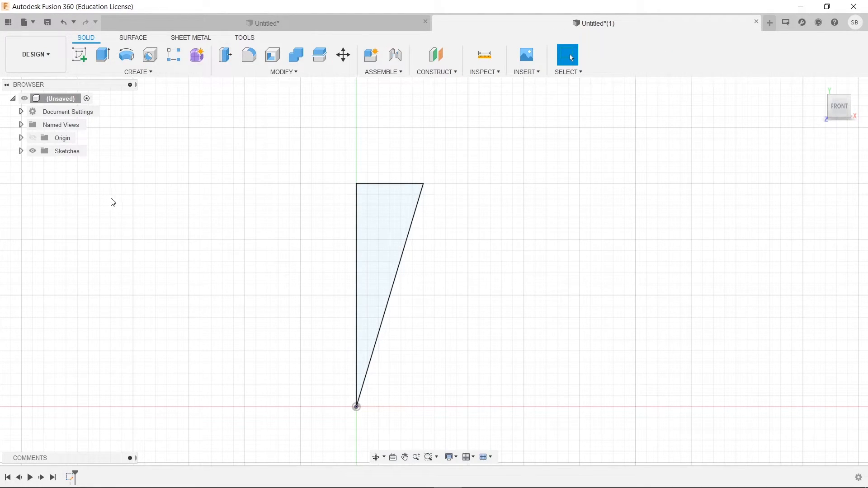
# Revolve the triangular profile 360 degrees about its vertical line as a new body
pyautogui.click(126, 61)
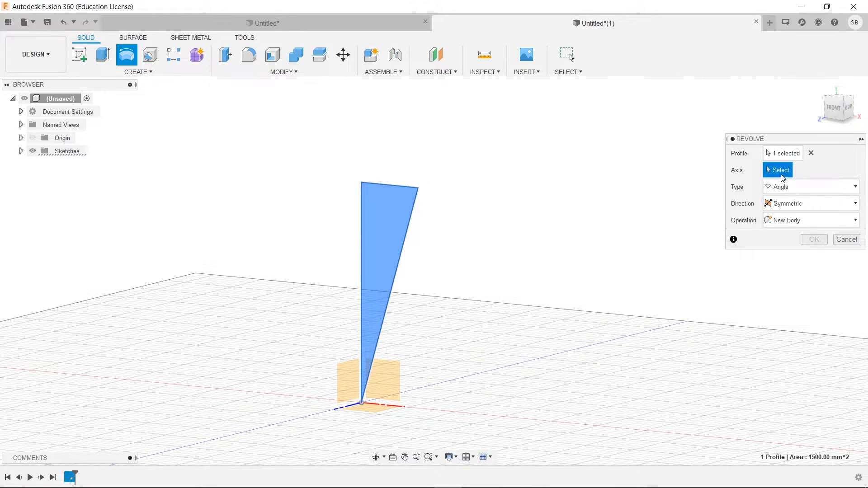
pyautogui.keyDown('shift'); pyautogui.moveTo(406, 375); pyautogui.dragTo(361, 349, button='middle'); pyautogui.keyUp('shift')
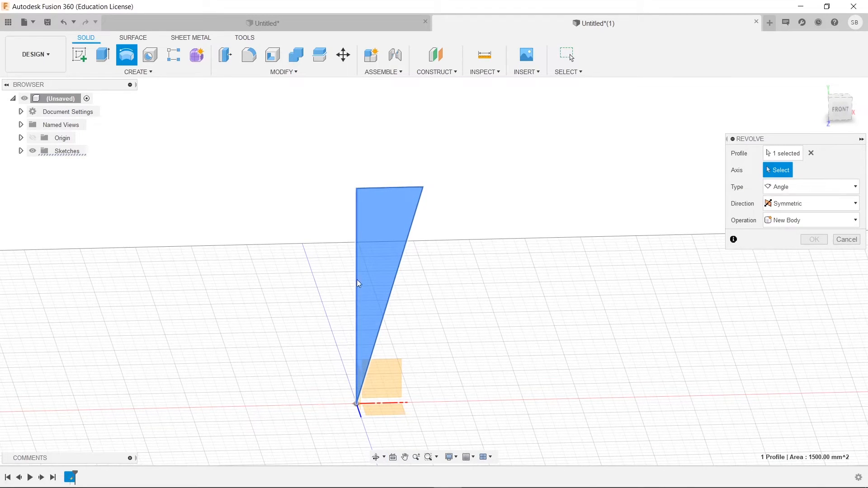
pyautogui.click(357, 251)
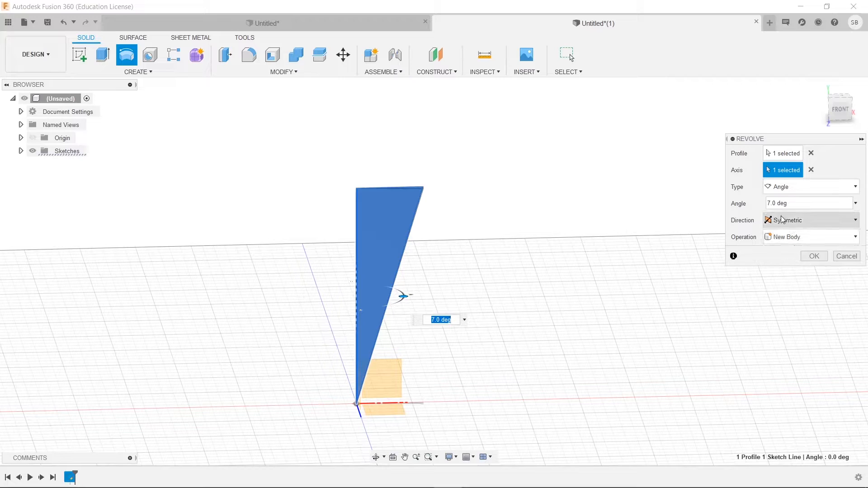
pyautogui.write('360')
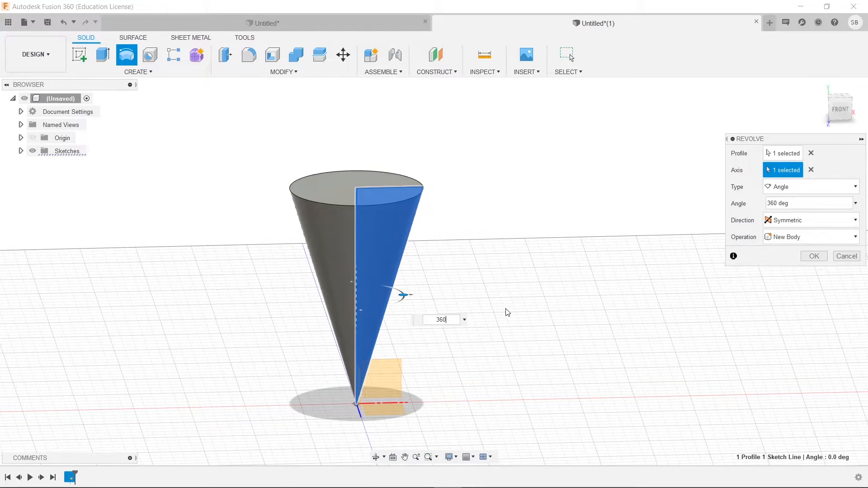
pyautogui.press('Return')
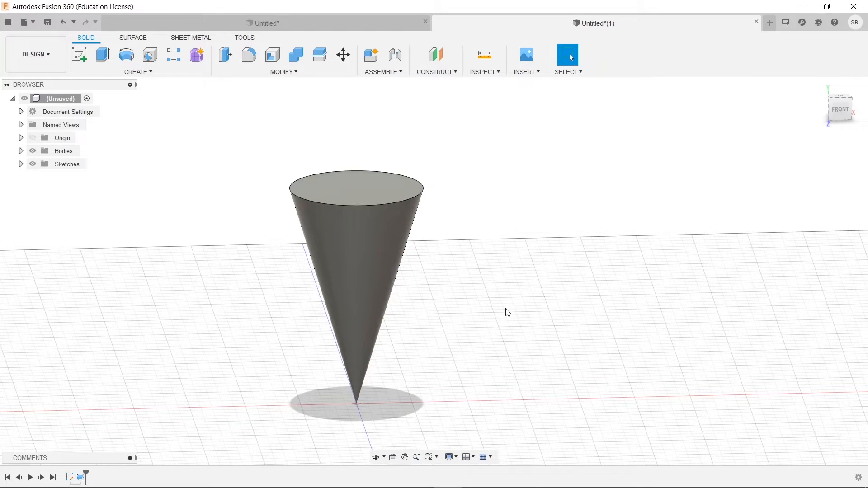
# Shell the cone through its flat top face with a 1 mm inside thickness
pyautogui.keyDown('shift'); pyautogui.moveTo(494, 279); pyautogui.dragTo(472, 304, button='middle'); pyautogui.keyUp('shift')
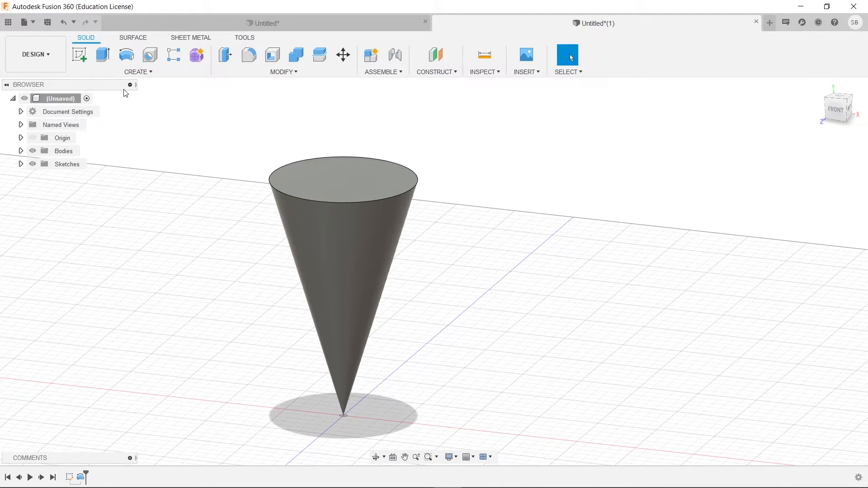
pyautogui.keyDown('shift'); pyautogui.moveTo(458, 172); pyautogui.dragTo(330, 136, button='middle'); pyautogui.keyUp('shift')
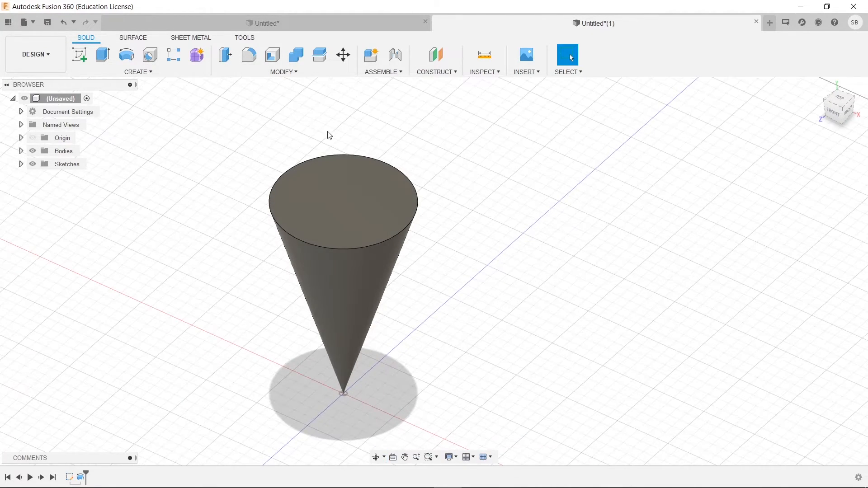
pyautogui.click(273, 54)
pyautogui.click(352, 189)
pyautogui.write('5')
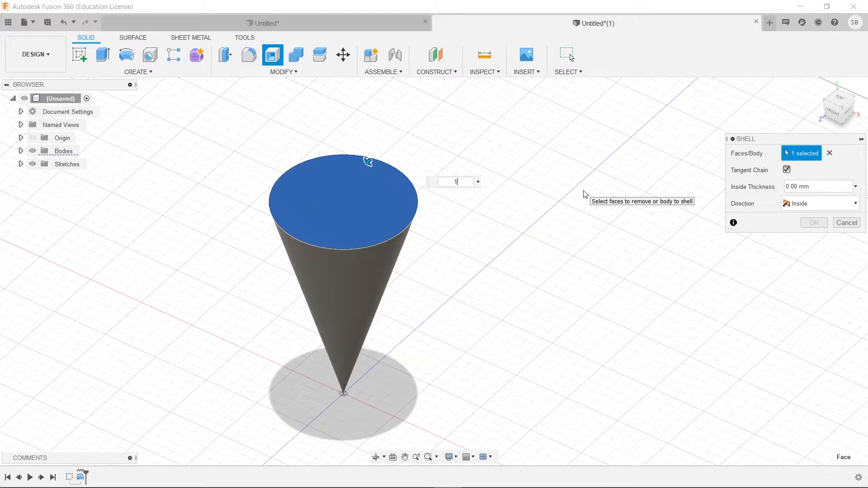
pyautogui.press('Return')
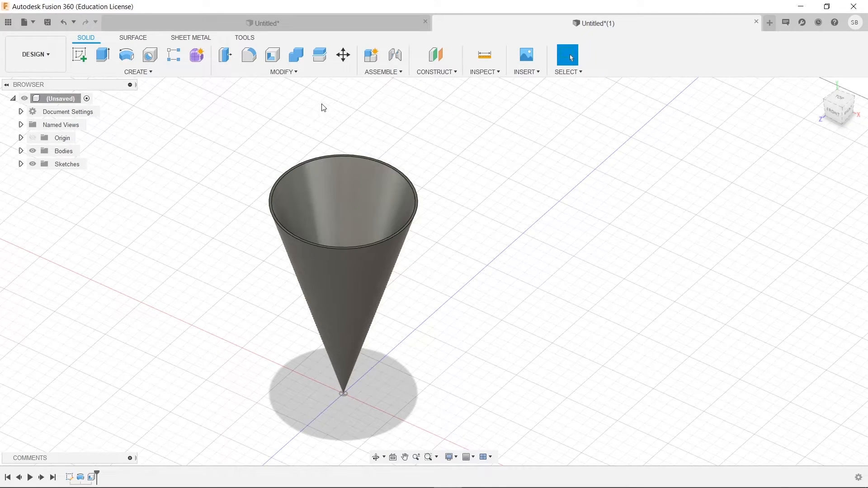
# Add a circular pipe with a 2 mm section size along the cup's top rim edge, joined to the body
pyautogui.click(158, 74)
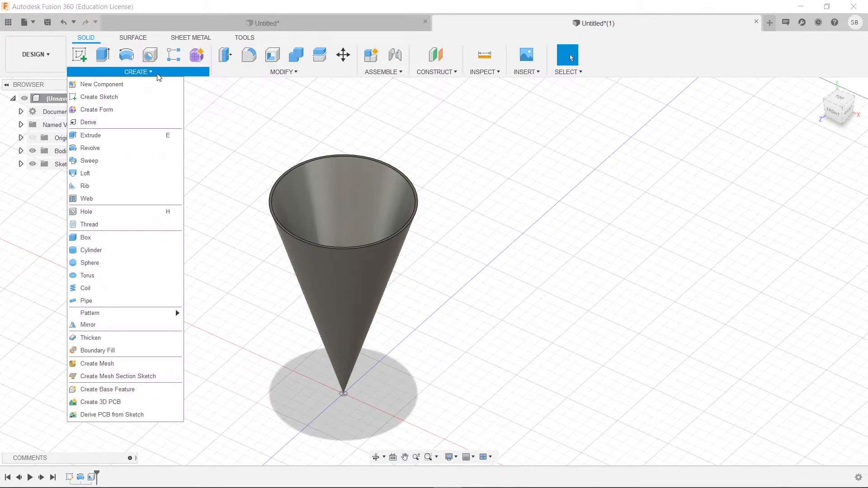
pyautogui.click(104, 301)
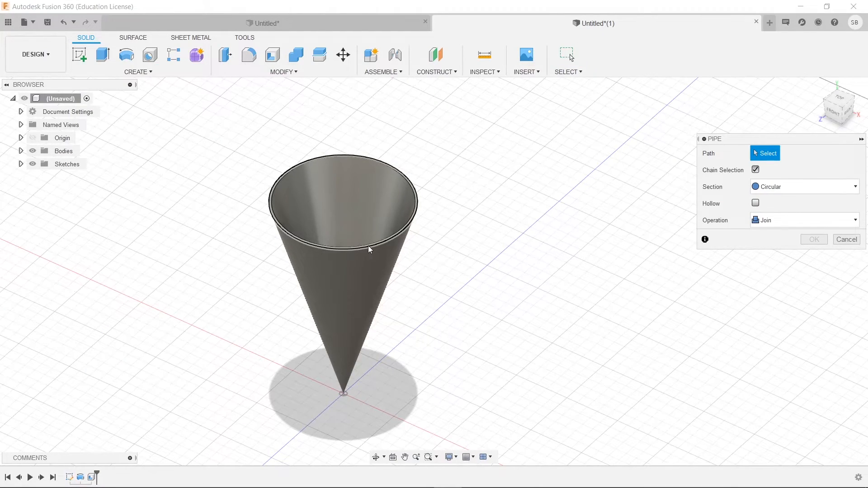
pyautogui.scroll(2, 375, 246)
pyautogui.scroll(3, 384, 240)
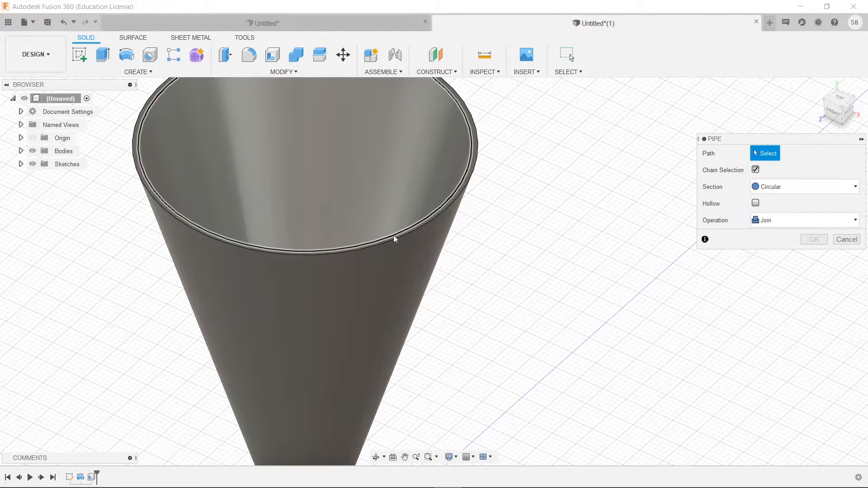
pyautogui.click(394, 240)
pyautogui.moveTo(539, 229); pyautogui.dragTo(574, 233, button='middle')
pyautogui.scroll(-3, 573, 233)
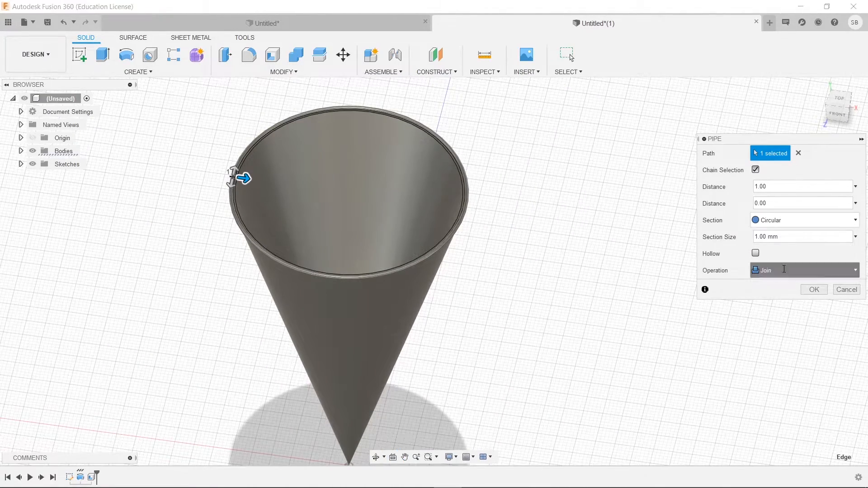
pyautogui.click(782, 271)
pyautogui.click(771, 285)
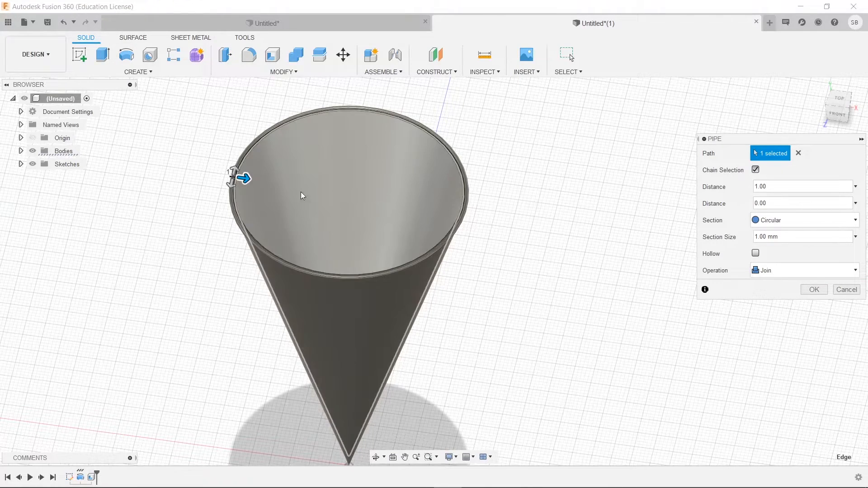
pyautogui.moveTo(245, 178); pyautogui.dragTo(271, 189)
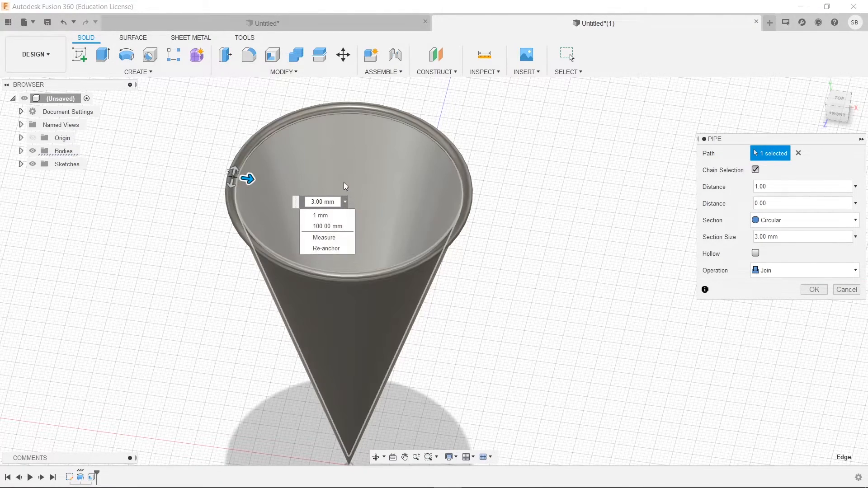
pyautogui.keyDown('shift'); pyautogui.moveTo(519, 215); pyautogui.dragTo(514, 184, button='middle'); pyautogui.keyUp('shift')
pyautogui.write('2')
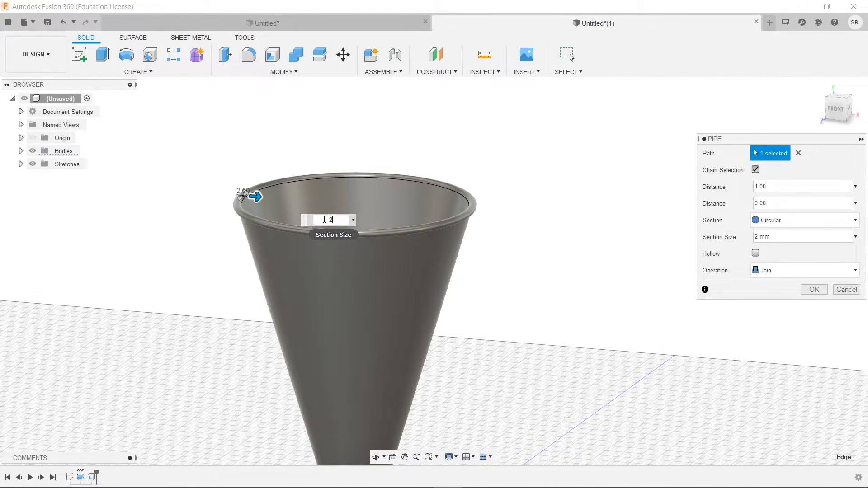
pyautogui.press('Return')
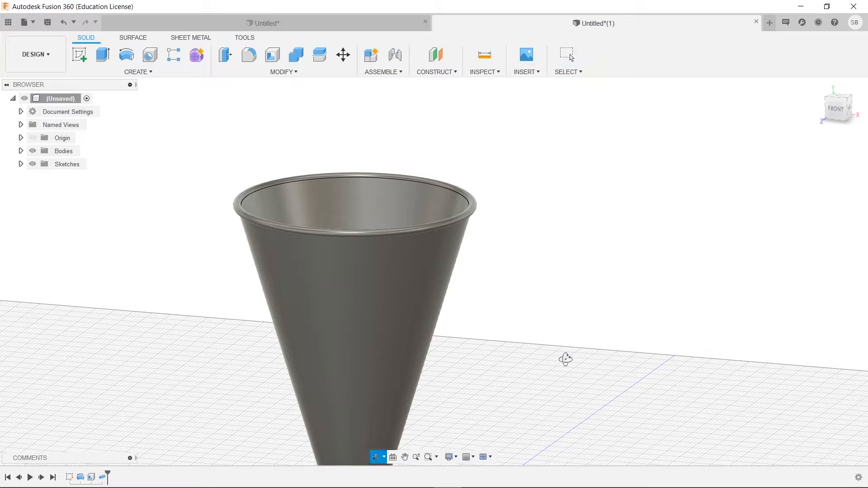
# Apply the ABS (White) plastic appearance to the whole cone cup body
pyautogui.keyDown('shift'); pyautogui.moveTo(565, 359); pyautogui.dragTo(571, 351, button='middle'); pyautogui.keyUp('shift')
pyautogui.moveTo(566, 389); pyautogui.dragTo(616, 322, button='middle')
pyautogui.scroll(-3, 616, 323)
pyautogui.moveTo(629, 364); pyautogui.dragTo(622, 329, button='middle')
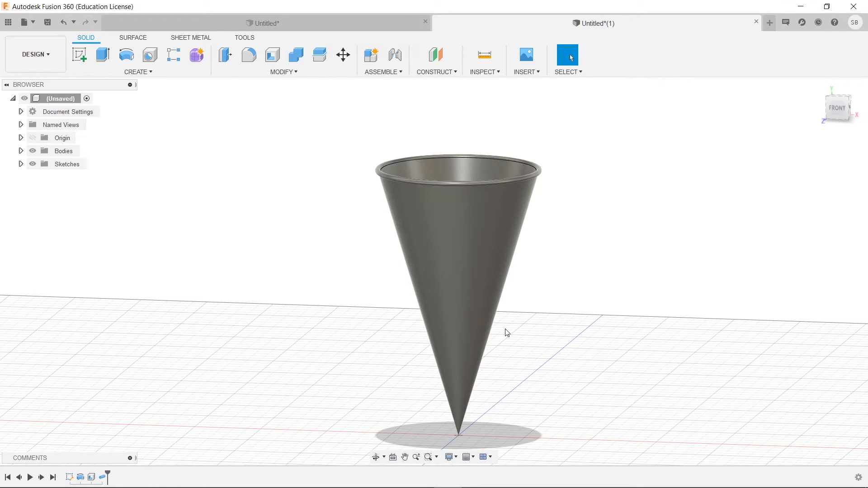
pyautogui.press('a')
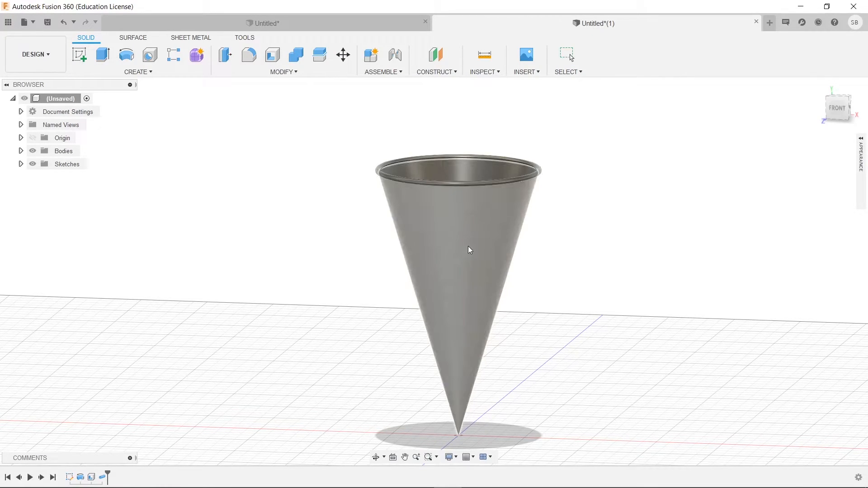
pyautogui.click(21, 151)
pyautogui.click(70, 164)
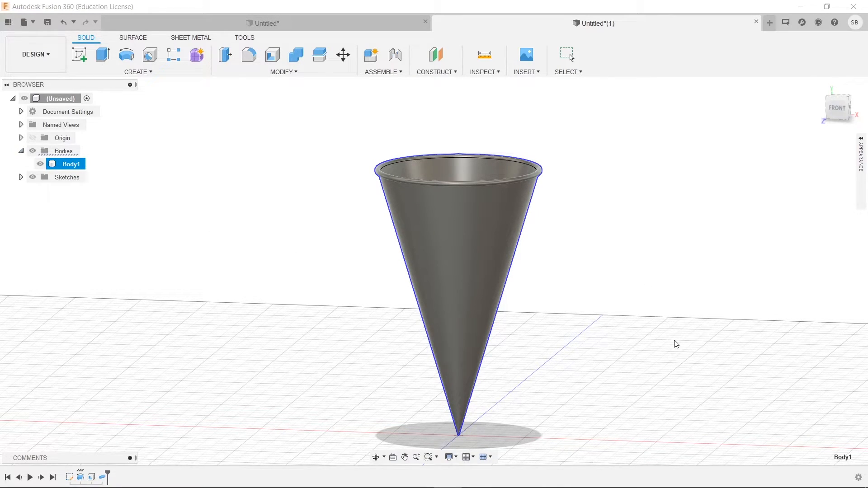
pyautogui.click(861, 156)
pyautogui.scroll(-5, 717, 388)
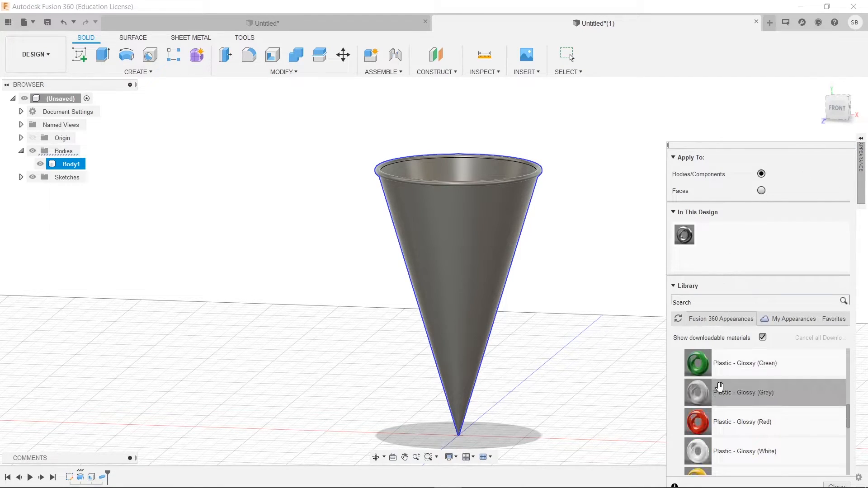
pyautogui.scroll(10, 720, 388)
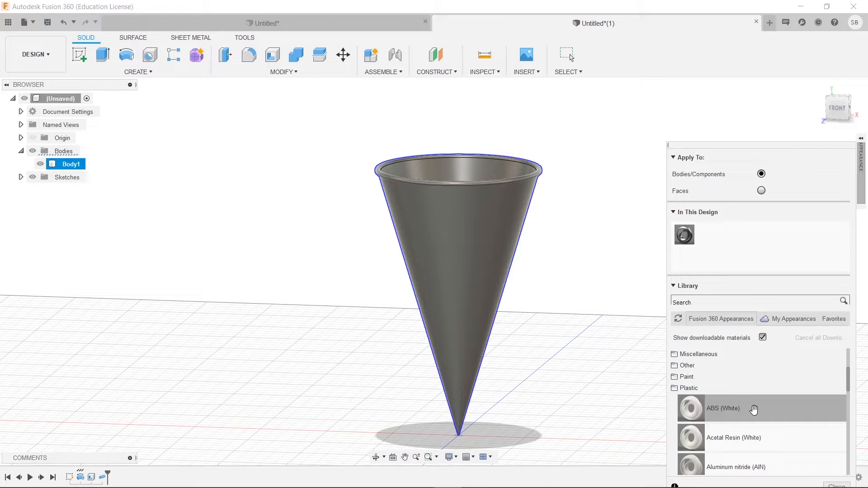
pyautogui.moveTo(743, 407); pyautogui.dragTo(463, 261)
pyautogui.press('Escape')
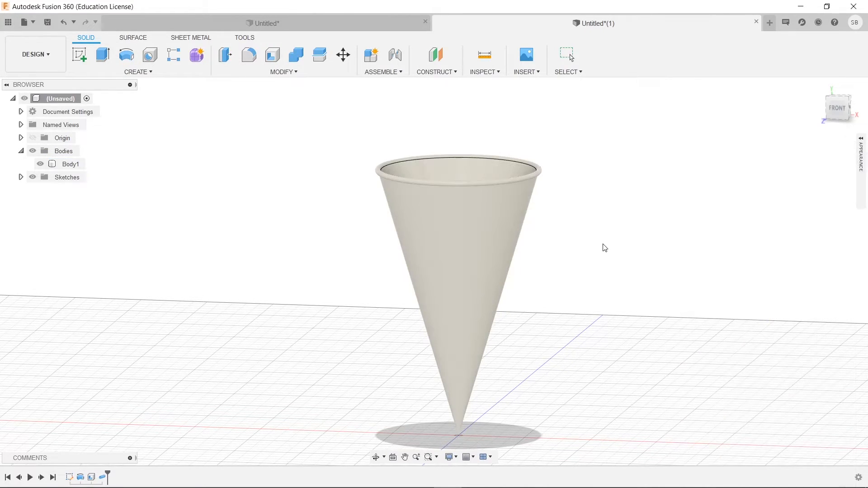
# Start a sketch on the front vertical origin plane and turn on Slice to section the cone cup
pyautogui.moveTo(605, 247)
pyautogui.keyDown('shift'); pyautogui.mouseDown(button='middle')
pyautogui.moveTo(579, 258)
pyautogui.moveTo(525, 244)
pyautogui.moveTo(542, 231)
pyautogui.mouseUp(button='middle'); pyautogui.keyUp('shift')
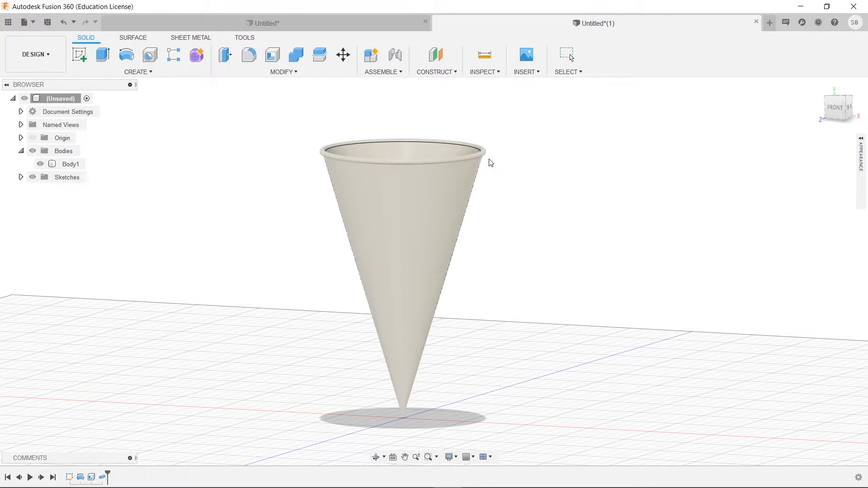
pyautogui.click(84, 66)
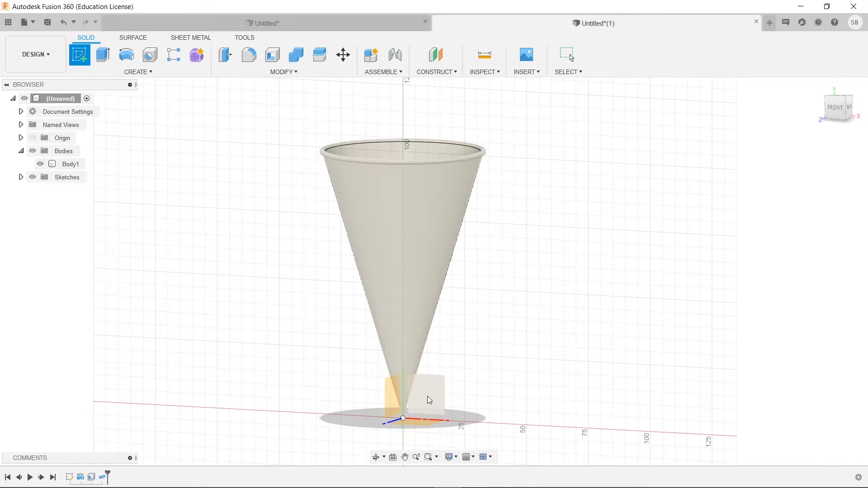
pyautogui.click(429, 400)
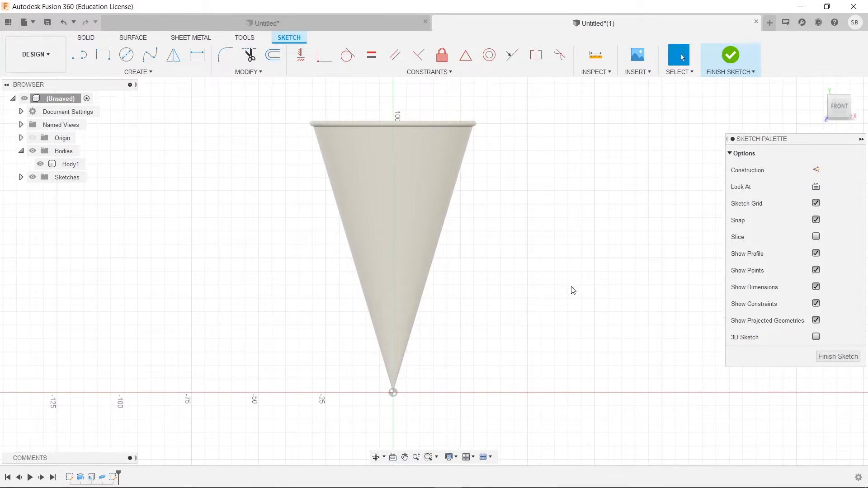
pyautogui.click(816, 237)
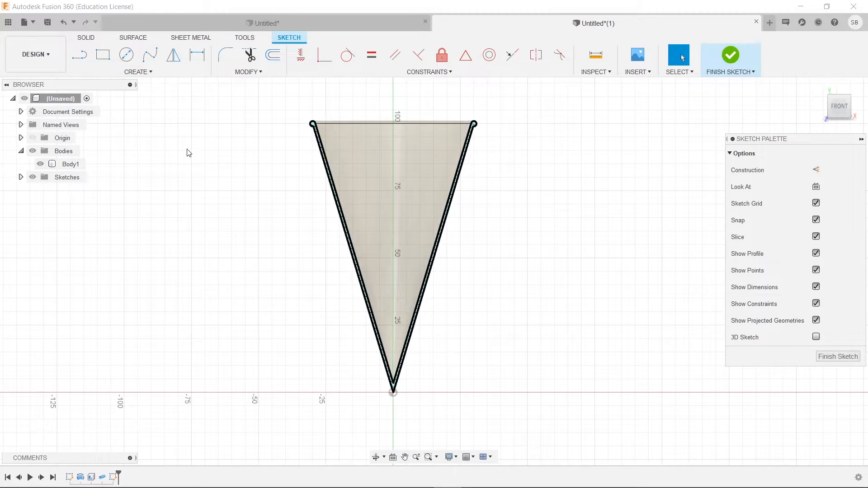
# Intersect the cone's outer conical face with the sketch plane to bring its wall lines into the sketch
pyautogui.click(136, 74)
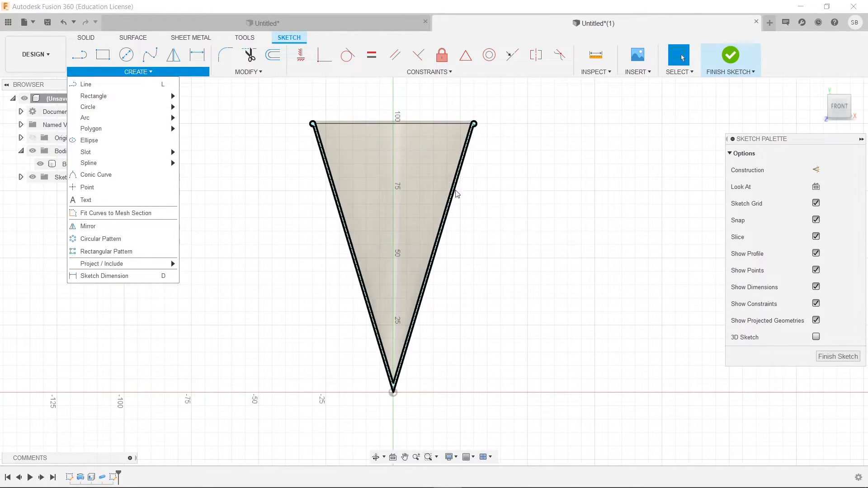
pyautogui.moveTo(109, 265)
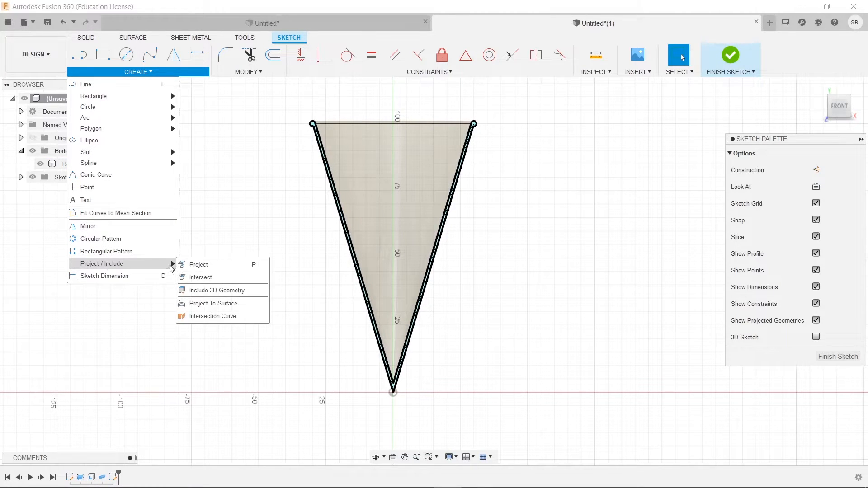
pyautogui.click(206, 277)
pyautogui.scroll(3, 429, 235)
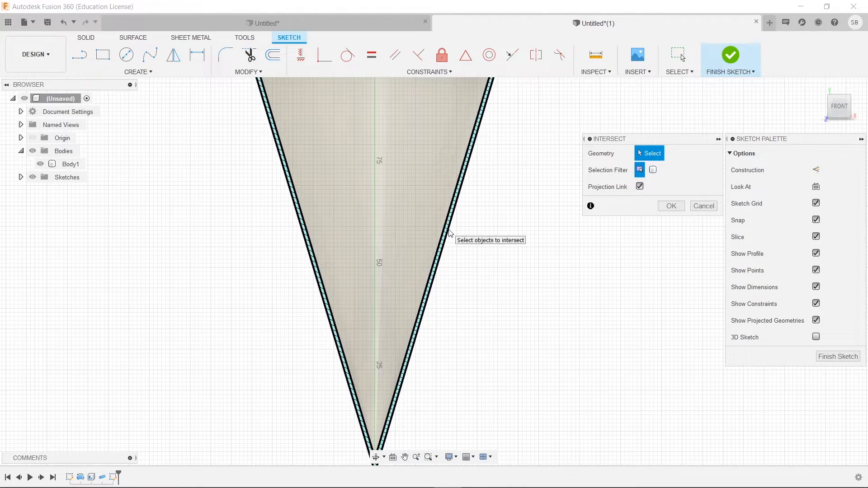
pyautogui.click(448, 236)
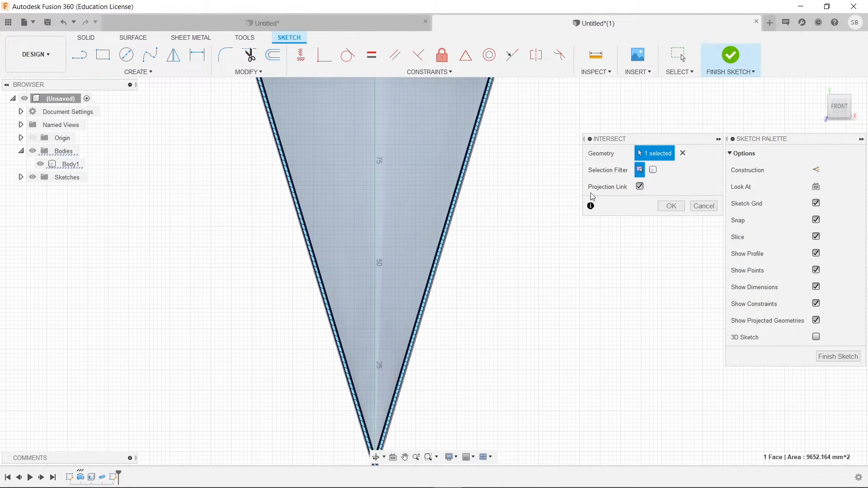
pyautogui.click(671, 206)
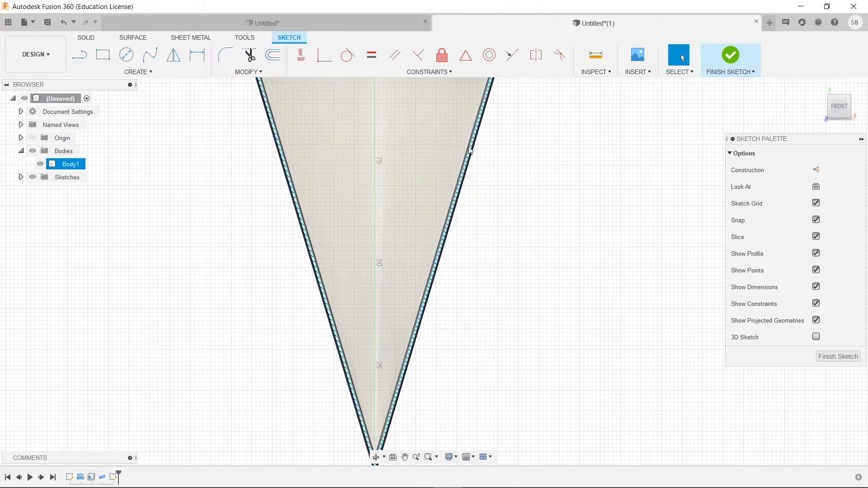
# Draw a 3 mm horizontal line outward from the cone's right outer wall, a short way below the rim
pyautogui.scroll(5, 430, 301)
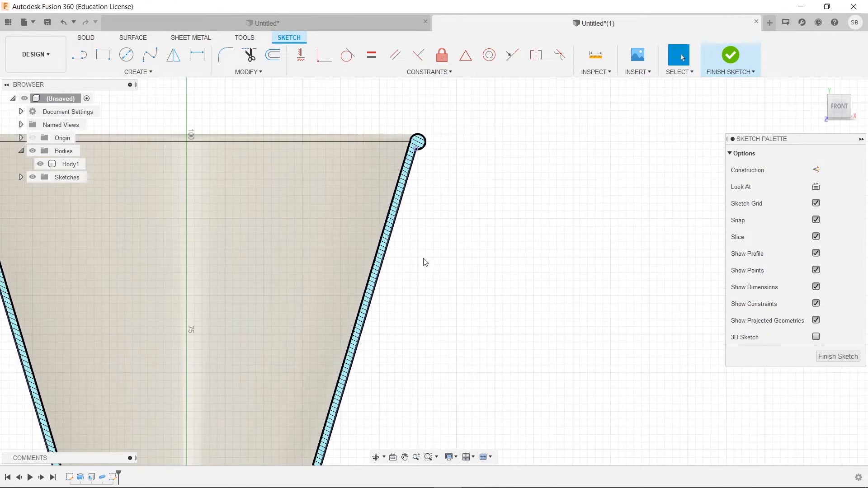
pyautogui.scroll(1, 437, 239)
pyautogui.moveTo(431, 229); pyautogui.dragTo(442, 219, button='middle')
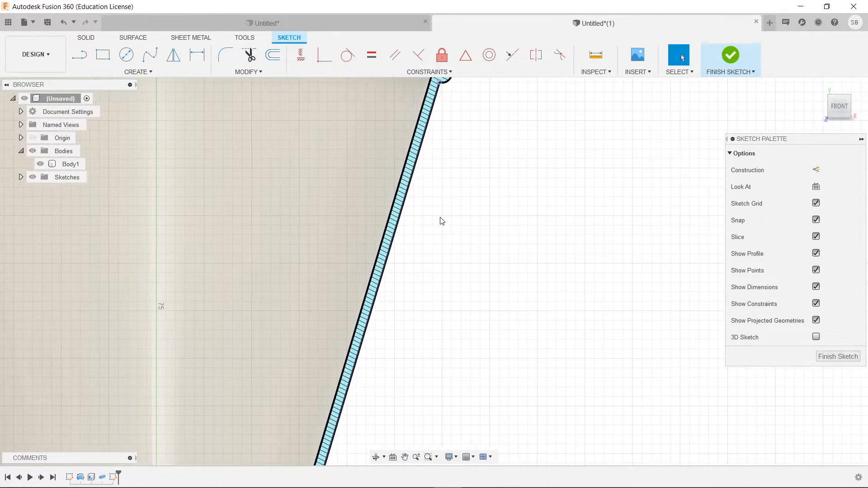
pyautogui.press('l')
pyautogui.moveTo(448, 157); pyautogui.dragTo(439, 184, button='middle')
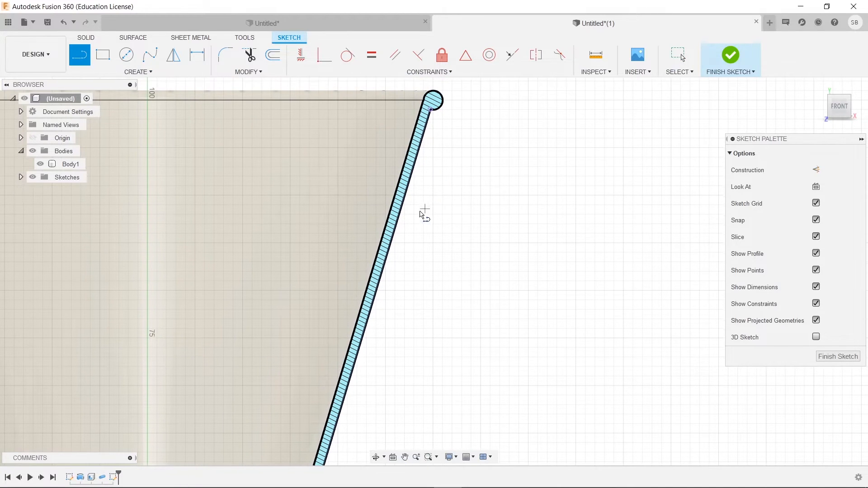
pyautogui.click(407, 191)
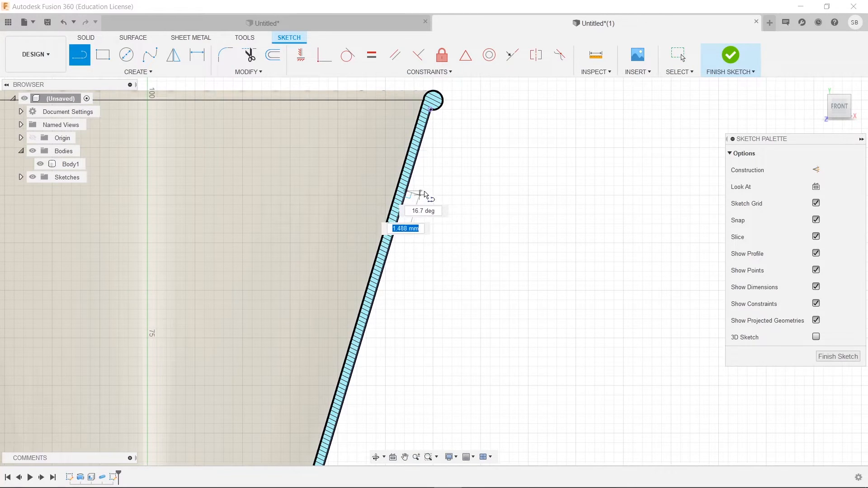
pyautogui.click(430, 192)
pyautogui.click(434, 155)
pyautogui.press('Escape')
# Draw a second 3 mm horizontal line outward from the same cone wall, below the first line
pyautogui.press('l')
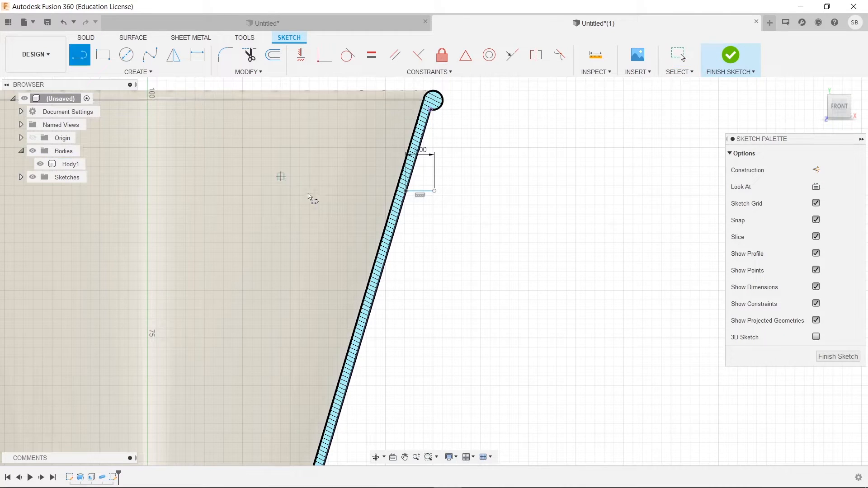
pyautogui.click(387, 253)
pyautogui.click(415, 253)
pyautogui.click(415, 217)
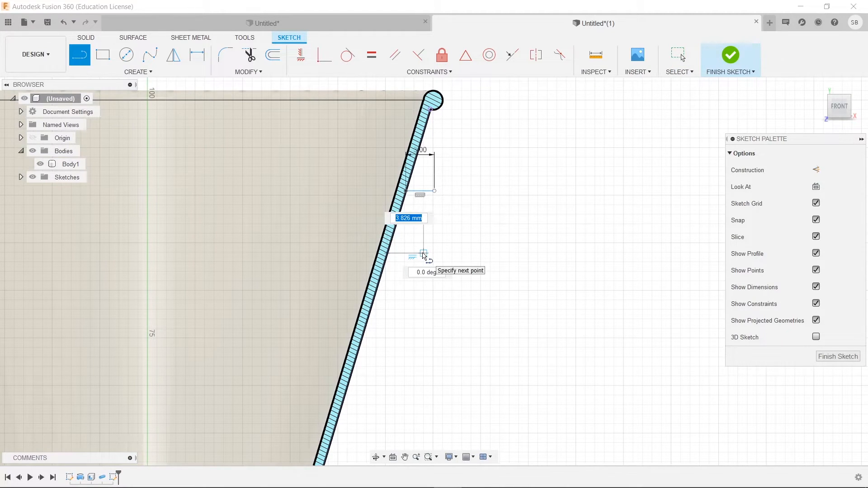
pyautogui.press('Escape')
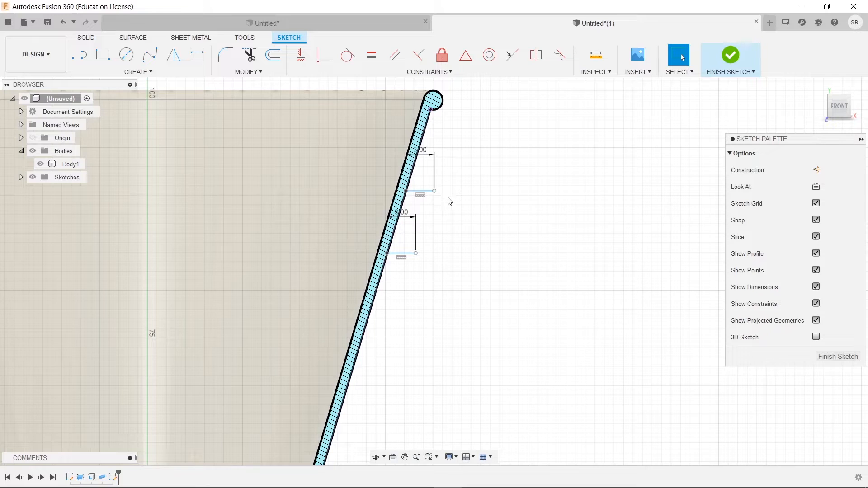
# Close the holder profile with a slanted line joining the outer ends of the two horizontal lines
pyautogui.press('l')
pyautogui.click(434, 191)
pyautogui.click(415, 253)
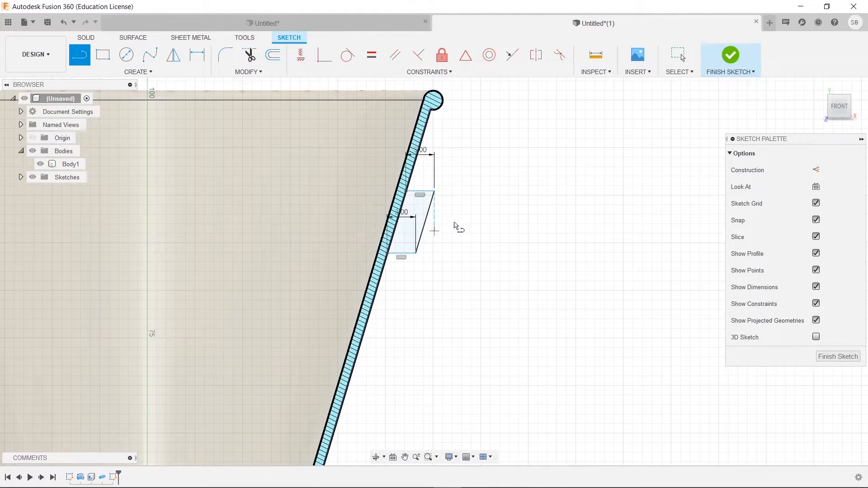
# Dimension the vertical distance between the profile's two horizontal lines to 10 mm
pyautogui.scroll(2, 445, 239)
pyautogui.scroll(1, 447, 239)
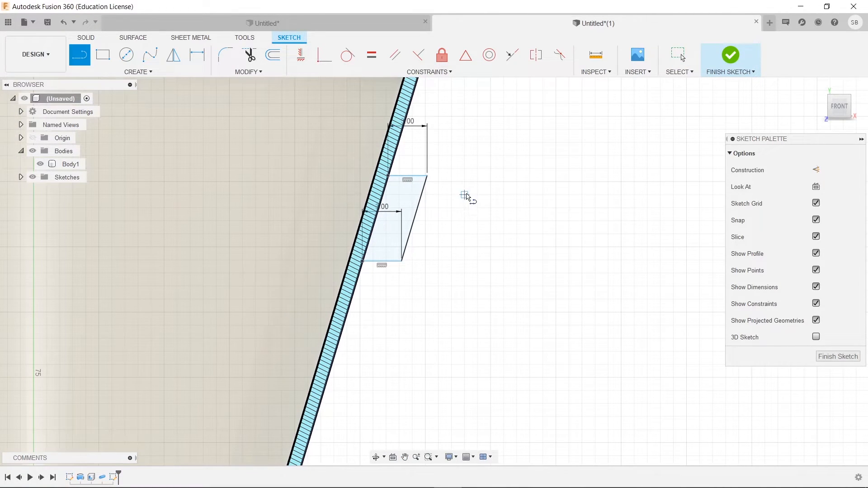
pyautogui.press('d')
pyautogui.click(409, 176)
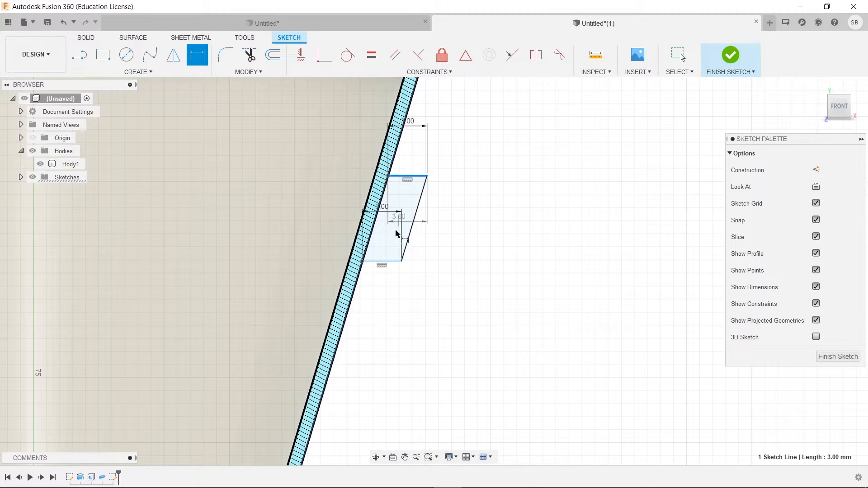
pyautogui.click(391, 261)
pyautogui.click(474, 255)
pyautogui.write('10')
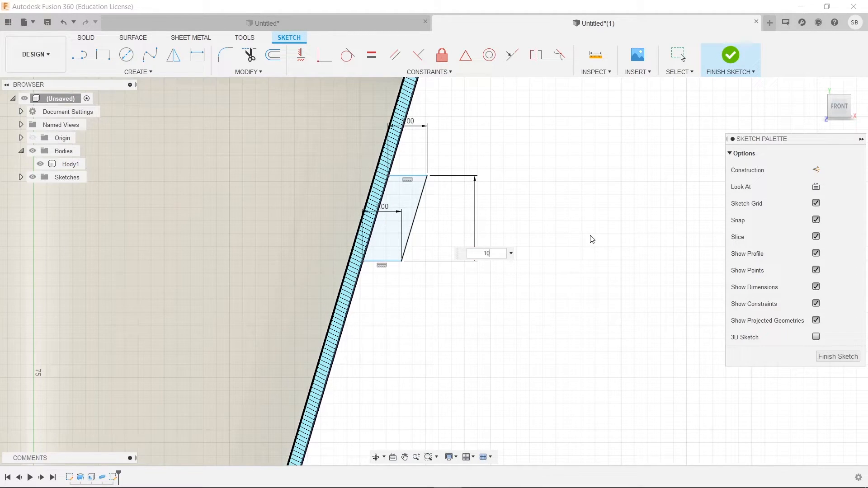
pyautogui.press('Return')
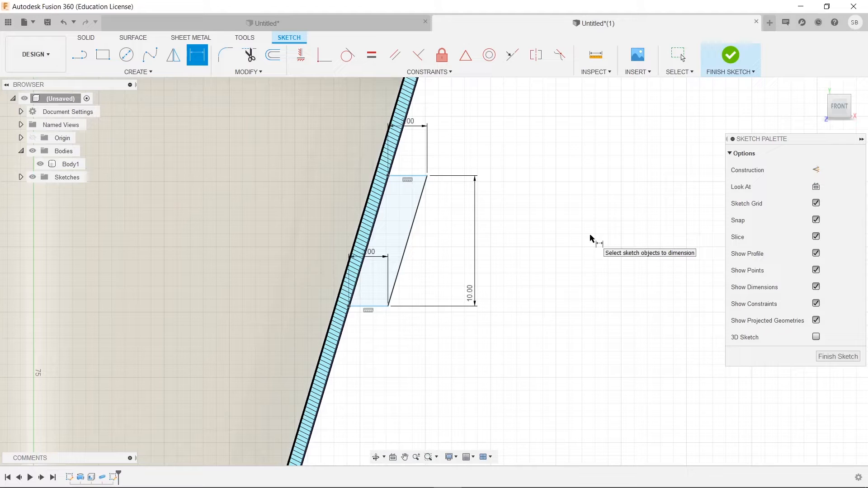
# Link the lower horizontal line's length dimension to the upper line's length dimension
pyautogui.click(372, 255)
pyautogui.press('Return')
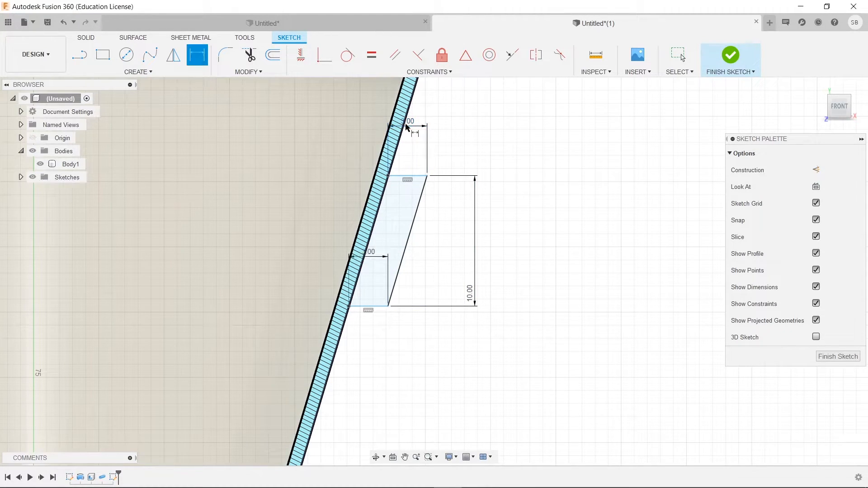
pyautogui.doubleClick(370, 252)
pyautogui.press('Return')
pyautogui.scroll(3, 360, 254)
pyautogui.scroll(4, 367, 264)
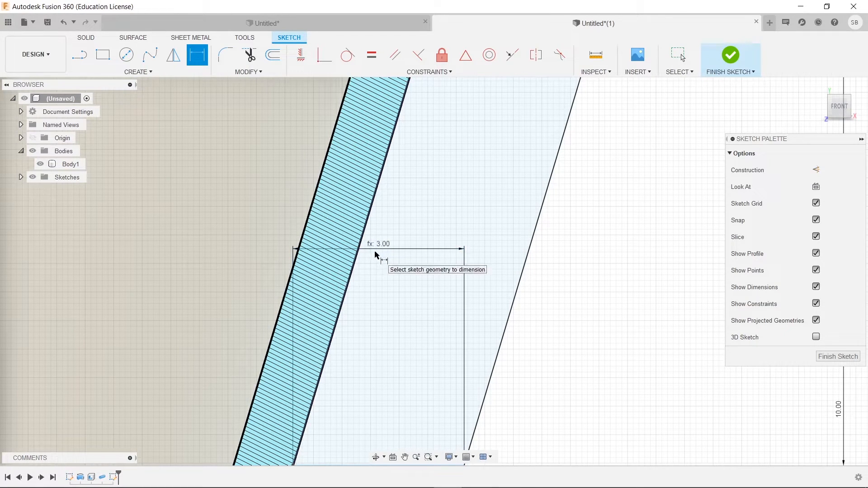
pyautogui.scroll(-7, 407, 271)
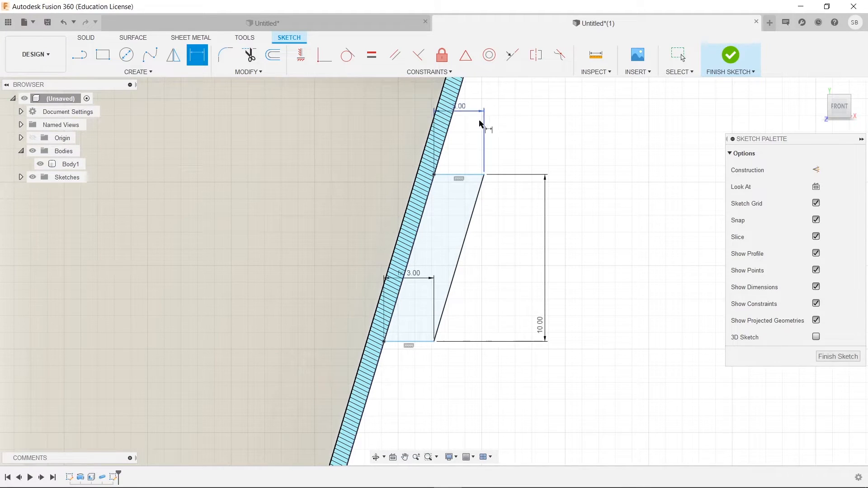
# Set the upper horizontal line's length to 5 mm to test the linked dimensions
pyautogui.click(465, 112)
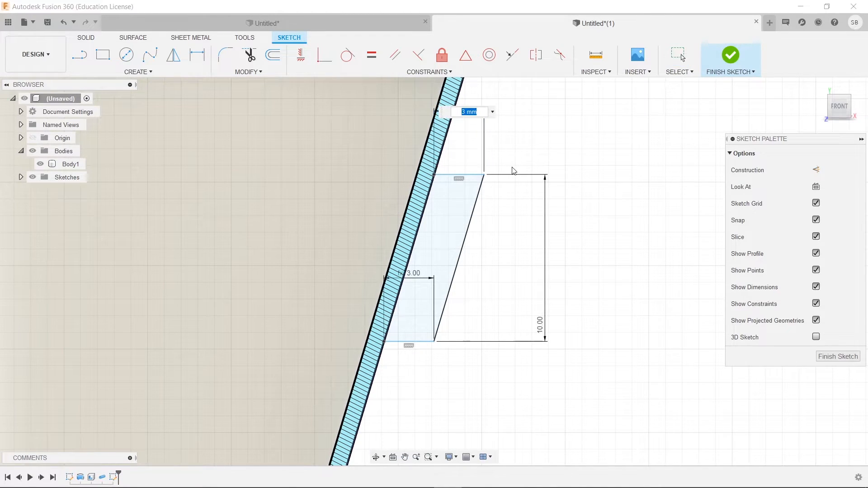
pyautogui.write('5')
pyautogui.press('Return')
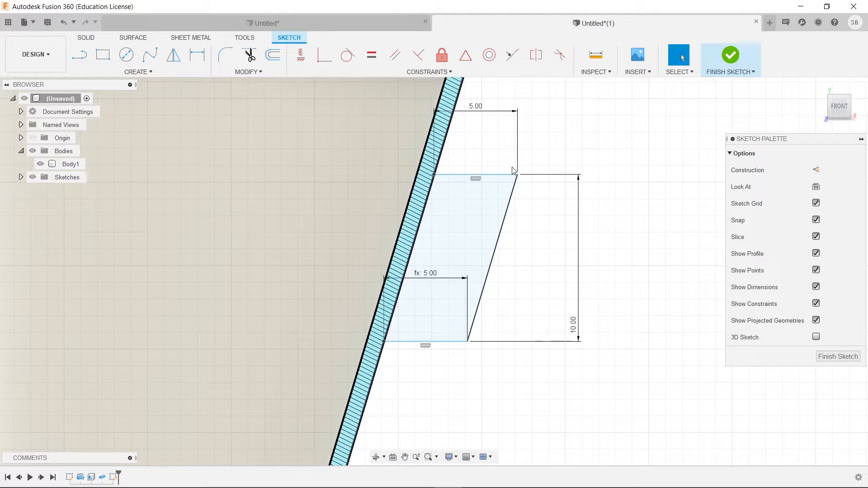
# Set the upper horizontal line's length to 3 mm and move the 10 mm height dimension to the cone's inner side
pyautogui.doubleClick(483, 112)
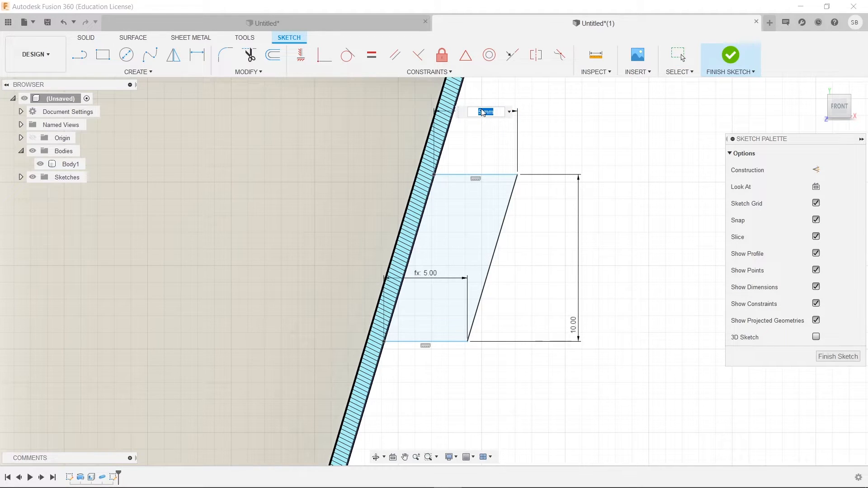
pyautogui.write('3')
pyautogui.press('Return')
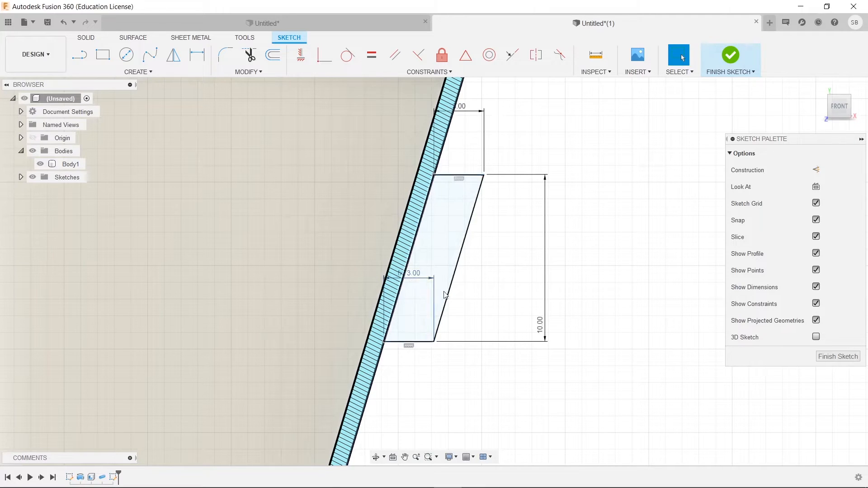
pyautogui.moveTo(534, 329); pyautogui.dragTo(224, 318)
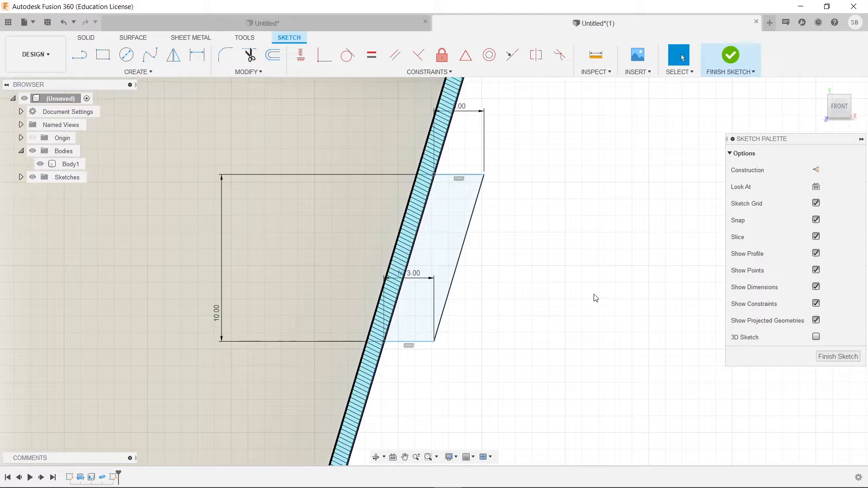
# Draw a 6 mm horizontal line outward from the upper outer corner of the ring profile
pyautogui.press('l')
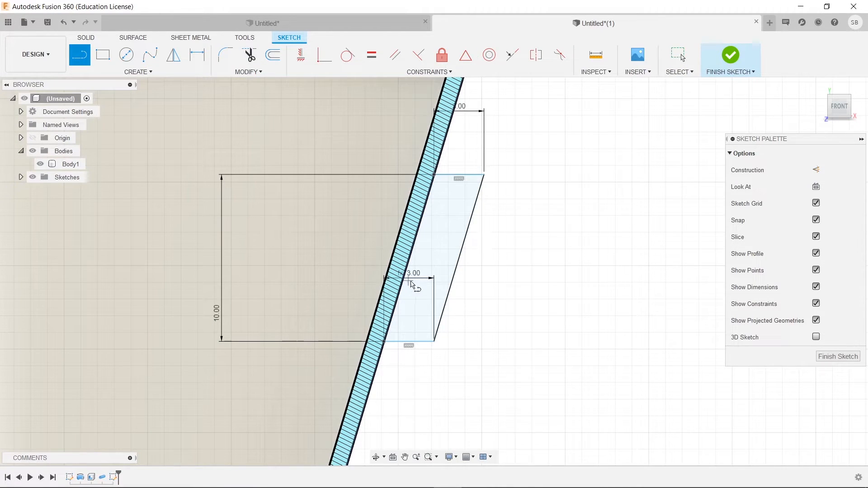
pyautogui.scroll(-4, 410, 284)
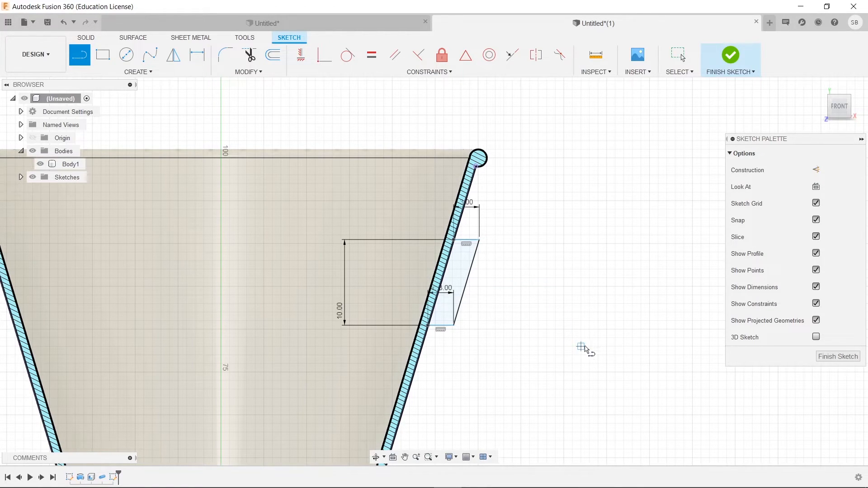
pyautogui.scroll(2, 495, 245)
pyautogui.moveTo(525, 271); pyautogui.dragTo(452, 223, button='middle')
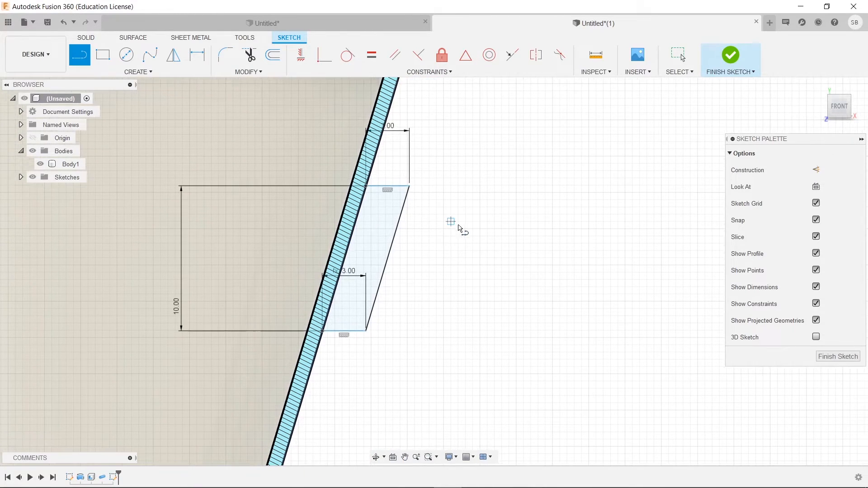
pyautogui.click(409, 186)
pyautogui.write('6')
pyautogui.press('Return')
pyautogui.press('Escape')
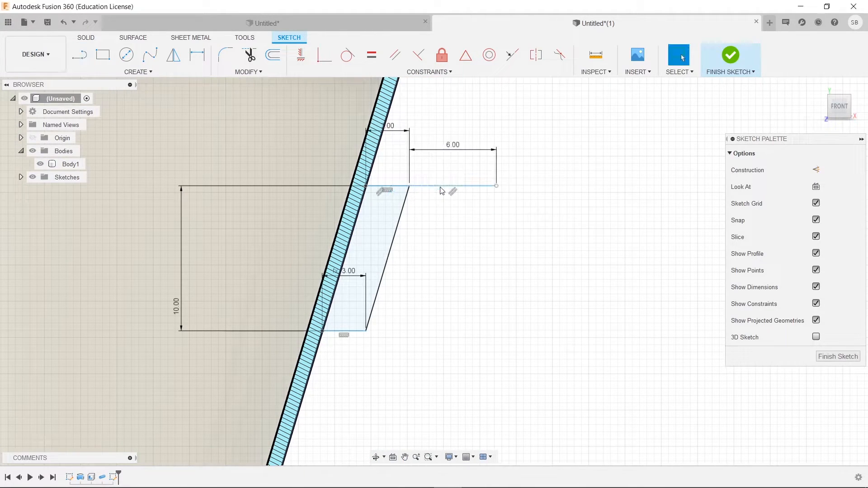
# Continue the handle outline with a downward-curving tangent arc of about 8 mm radius and a tangent line about 3.2 mm long
pyautogui.press('l')
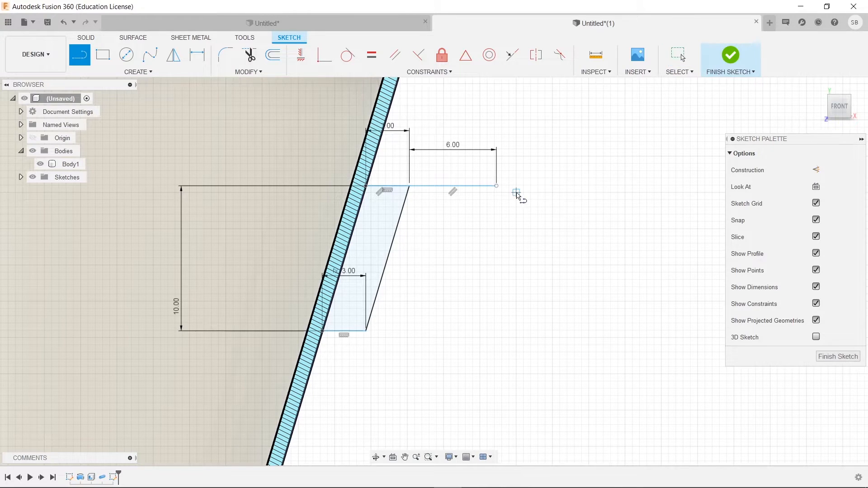
pyautogui.moveTo(496, 185)
pyautogui.mouseDown()
pyautogui.moveTo(570, 247)
pyautogui.moveTo(599, 250)
pyautogui.moveTo(546, 262)
pyautogui.moveTo(638, 240)
pyautogui.moveTo(580, 254)
pyautogui.moveTo(603, 258)
pyautogui.mouseUp()
pyautogui.click(621, 301)
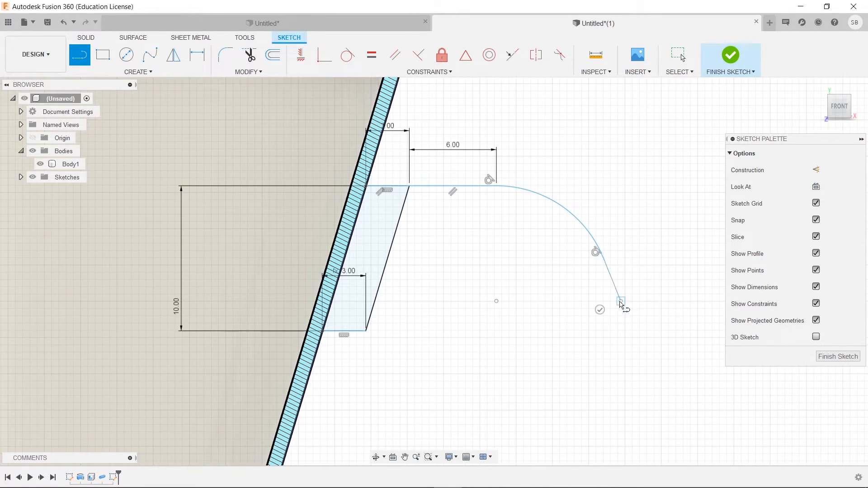
pyautogui.press('Escape')
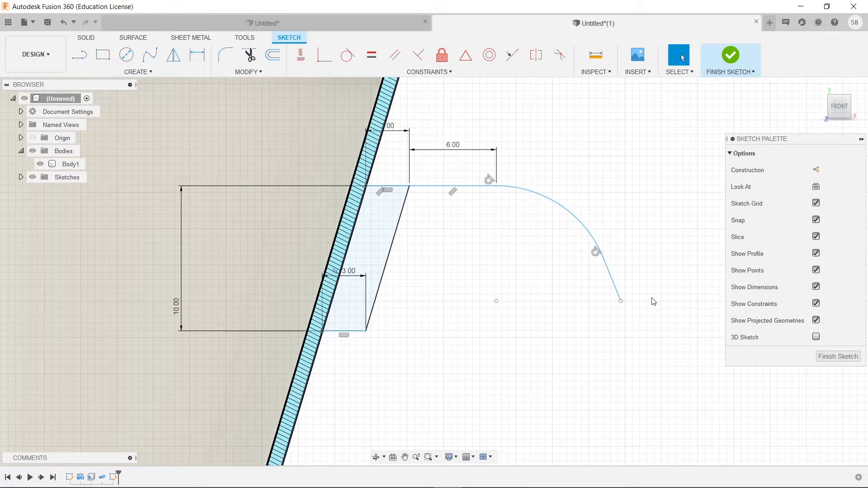
# Remove the tangent constraint between arc and end line, and stretch the line's free end down to about X 47, Y 73 mm
pyautogui.click(618, 295)
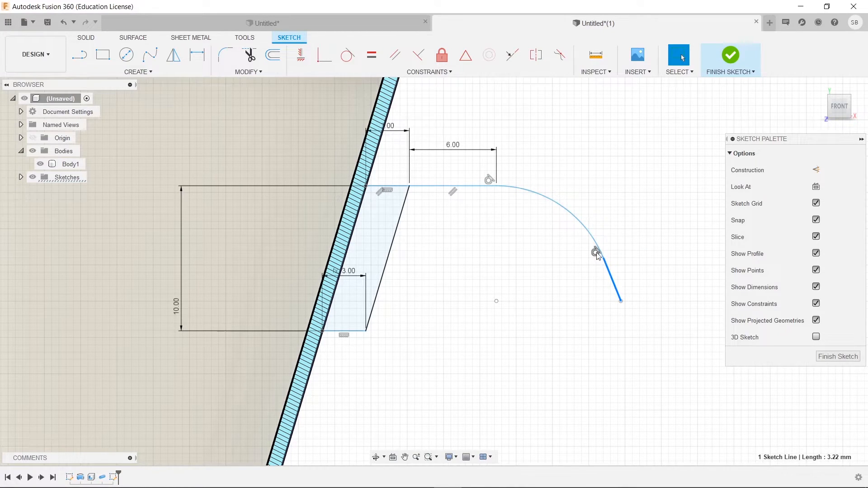
pyautogui.click(638, 266)
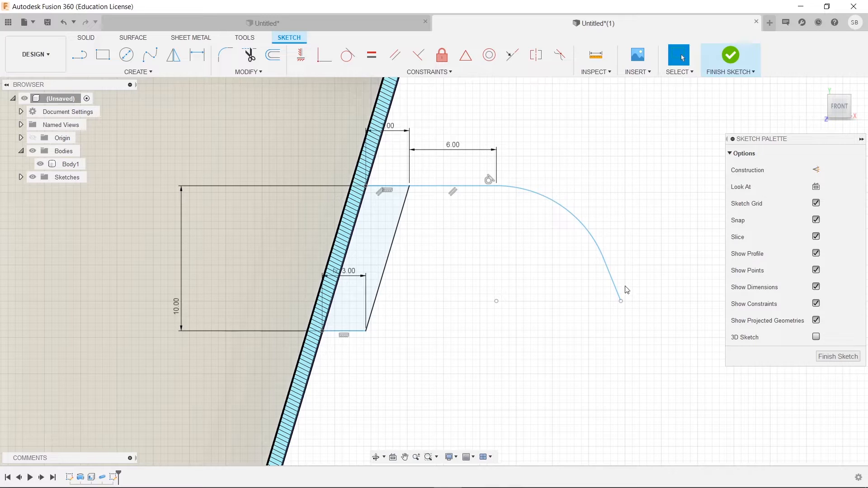
pyautogui.moveTo(622, 302); pyautogui.dragTo(655, 438)
pyautogui.moveTo(663, 331); pyautogui.dragTo(588, 306, button='middle')
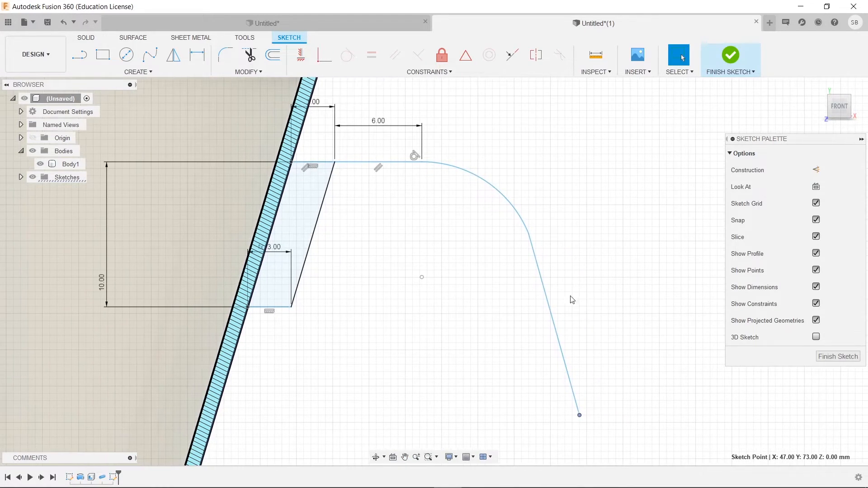
pyautogui.press('d')
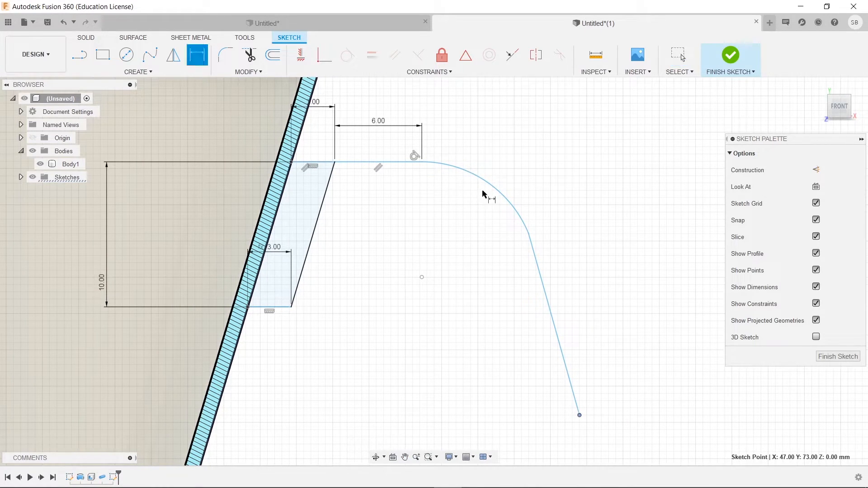
pyautogui.click(494, 188)
pyautogui.click(554, 154)
pyautogui.press('Return')
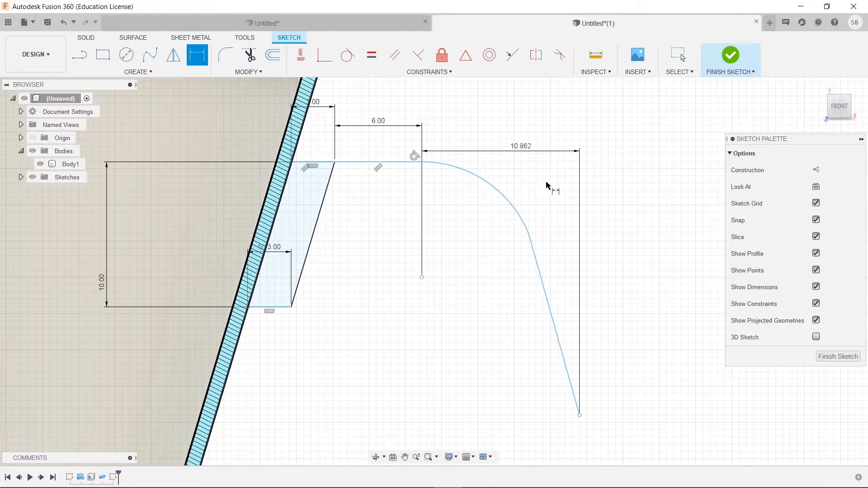
pyautogui.press('Escape')
pyautogui.hotkey('ctrl', 'z')
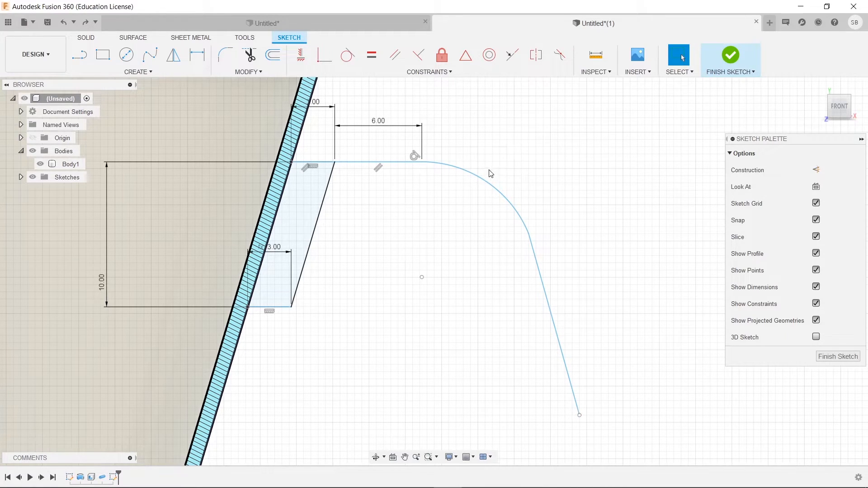
# Dimension the handle arc's radius to 15 mm
pyautogui.press('d')
pyautogui.click(501, 192)
pyautogui.click(573, 164)
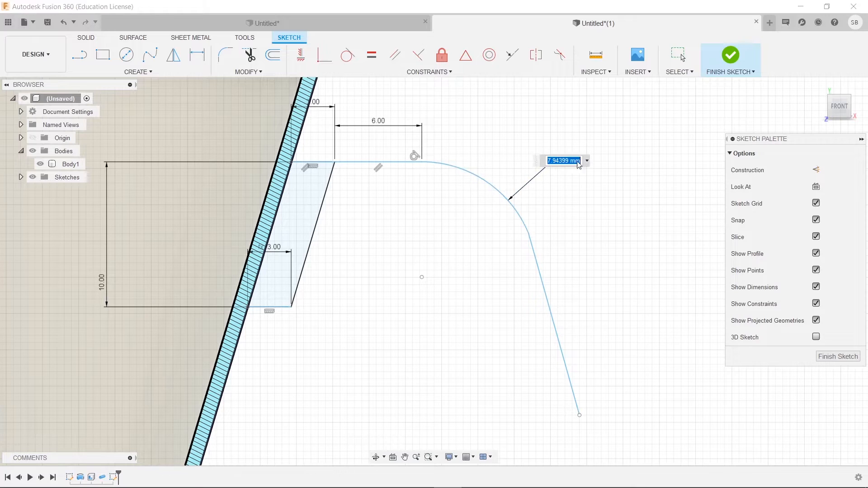
pyautogui.write('15')
pyautogui.press('Return')
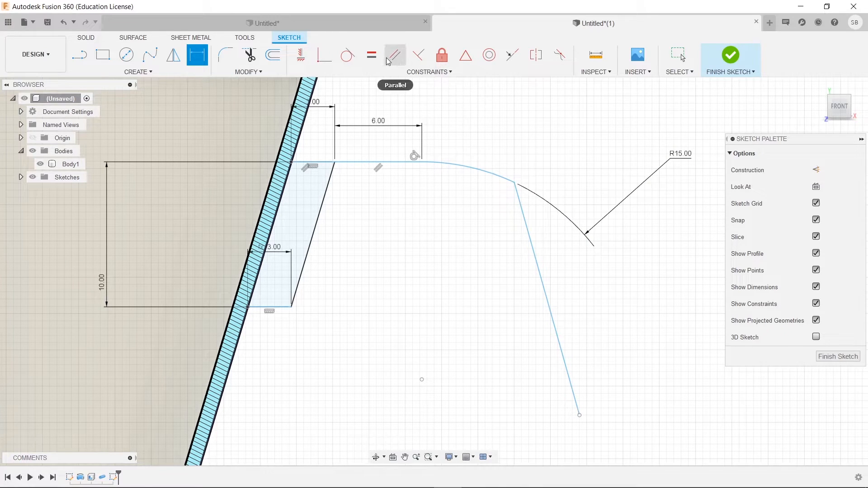
# Apply a tangent constraint between the handle's end line and the arc
pyautogui.click(346, 63)
pyautogui.click(519, 194)
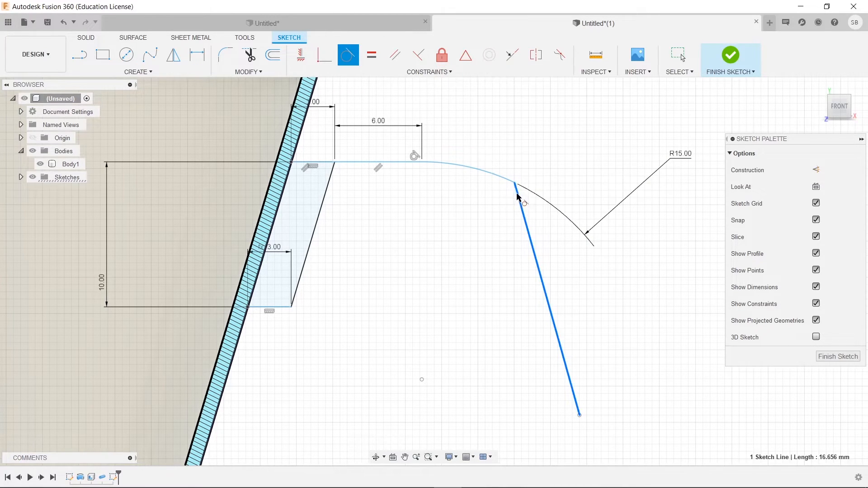
pyautogui.click(510, 181)
pyautogui.scroll(-3, 639, 310)
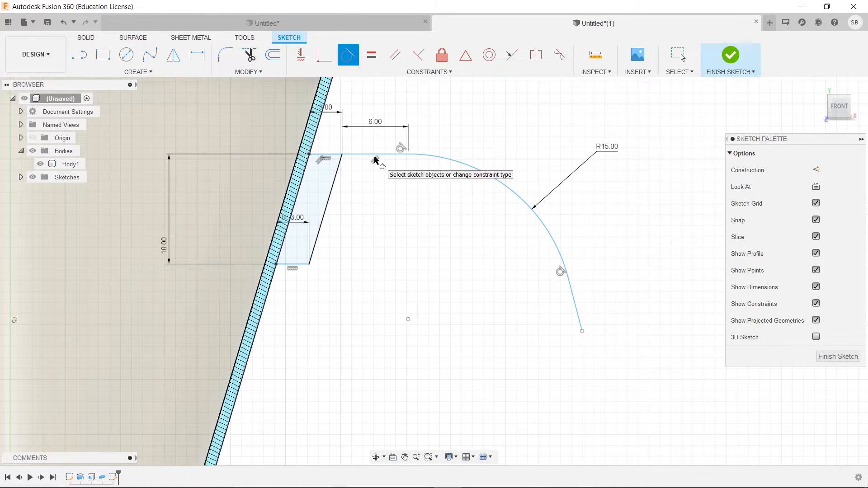
pyautogui.click(388, 156)
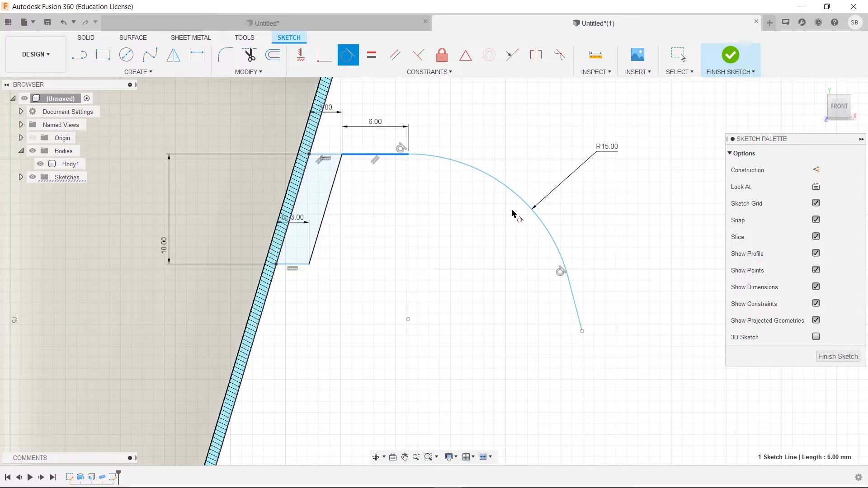
pyautogui.press('Escape')
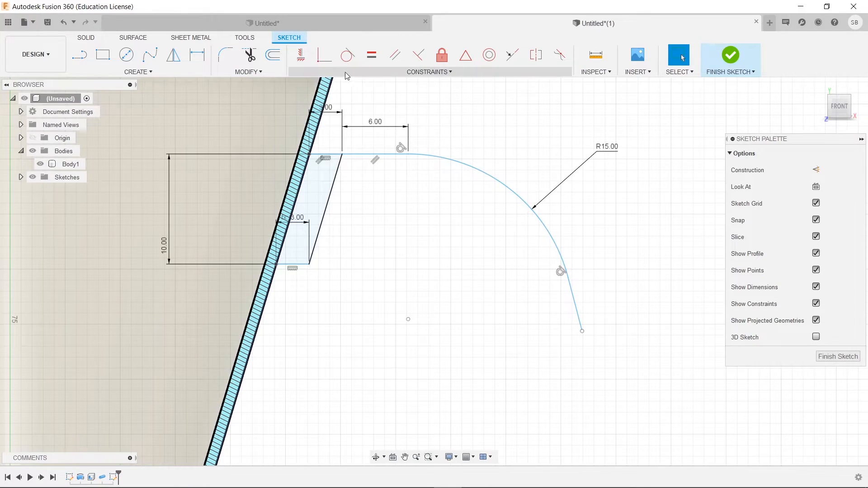
# Dimension the vertical distance from the handle's horizontal line to the end line's lower endpoint to 20 mm
pyautogui.click(197, 55)
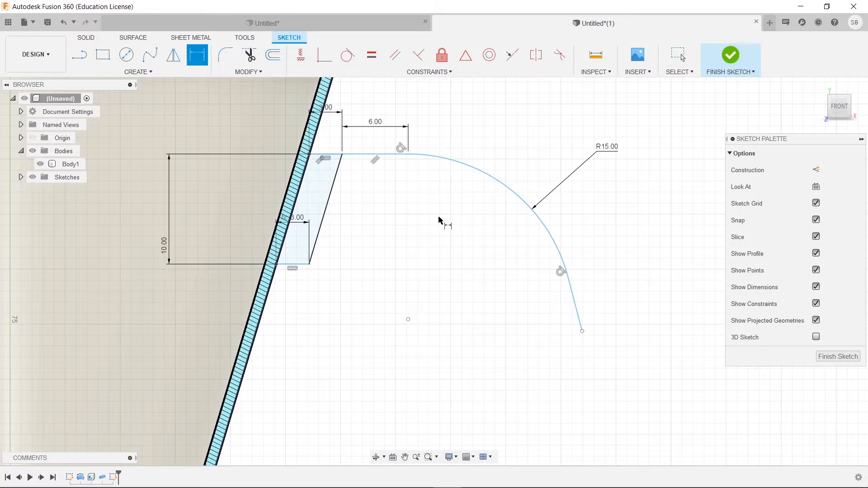
pyautogui.click(385, 155)
pyautogui.click(582, 331)
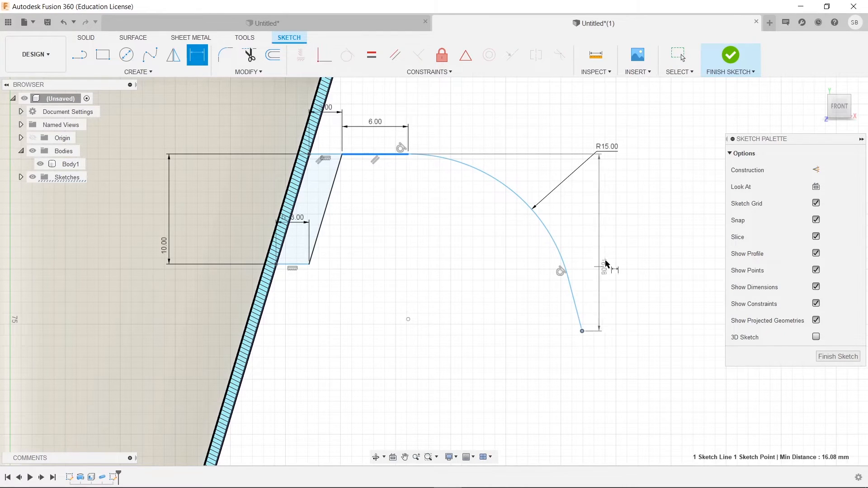
pyautogui.click(633, 252)
pyautogui.write('20')
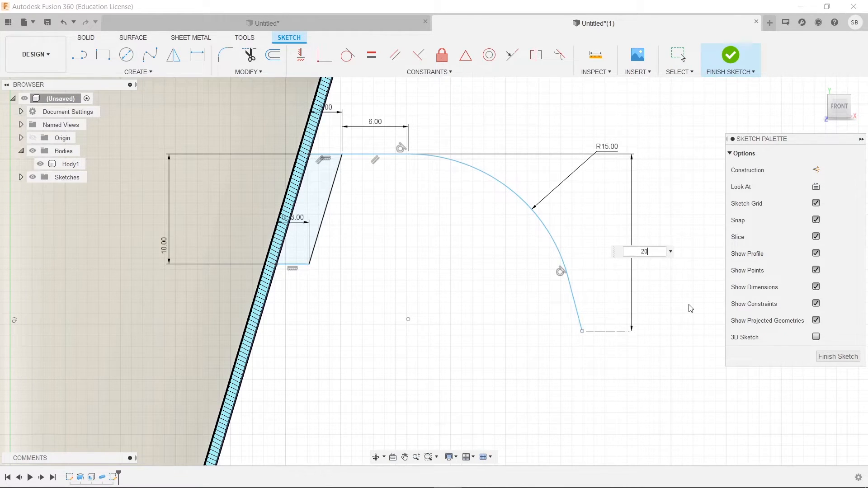
pyautogui.press('Return')
pyautogui.scroll(-3, 643, 280)
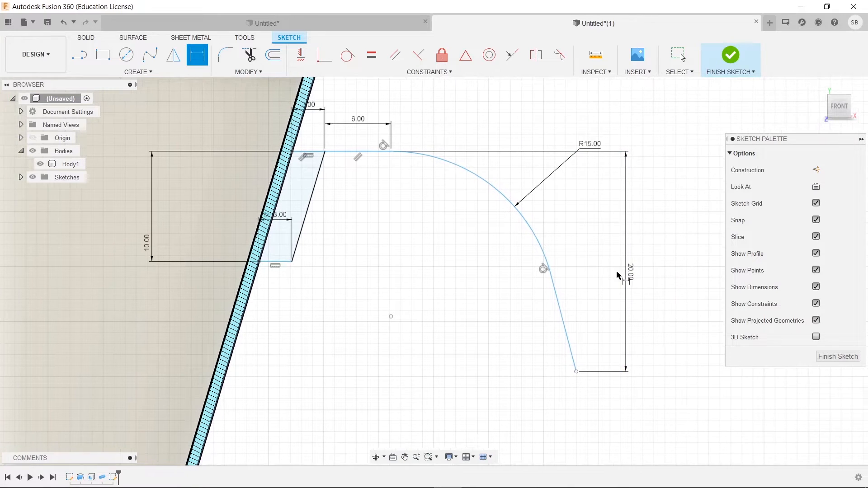
# Dimension the angle between the handle's horizontal line and its end line to 100 degrees
pyautogui.scroll(3, 472, 243)
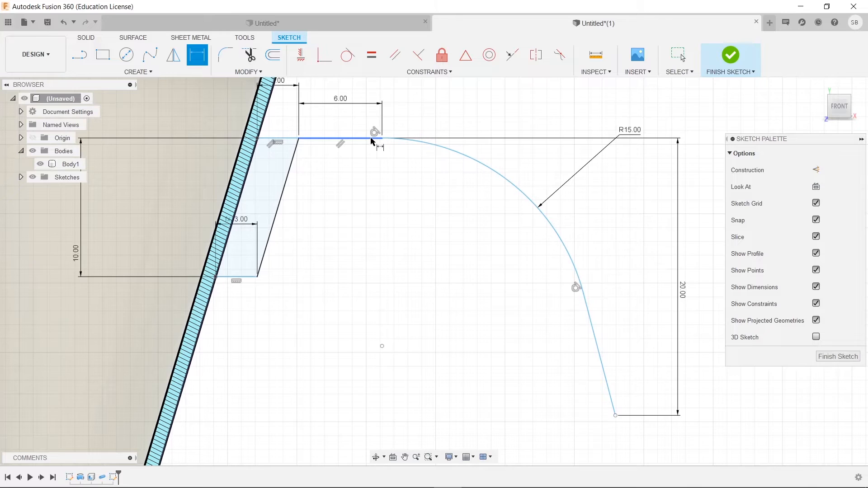
pyautogui.click(378, 139)
pyautogui.click(593, 332)
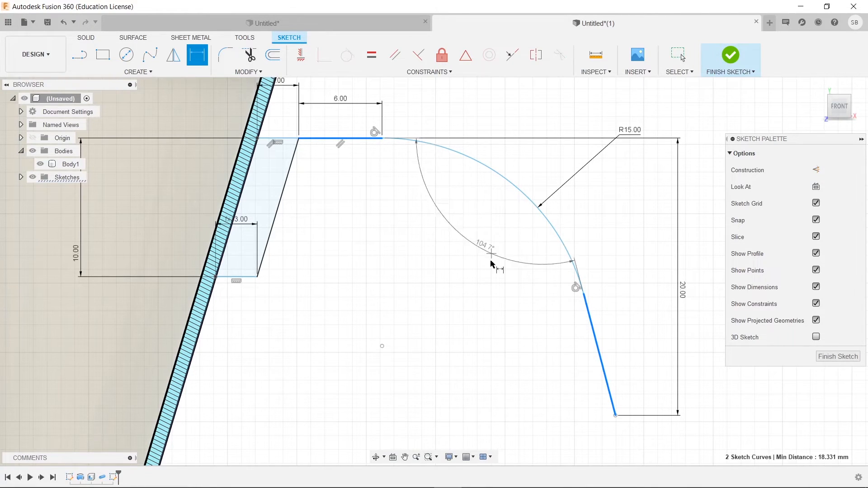
pyautogui.click(507, 265)
pyautogui.write('100')
pyautogui.press('Return')
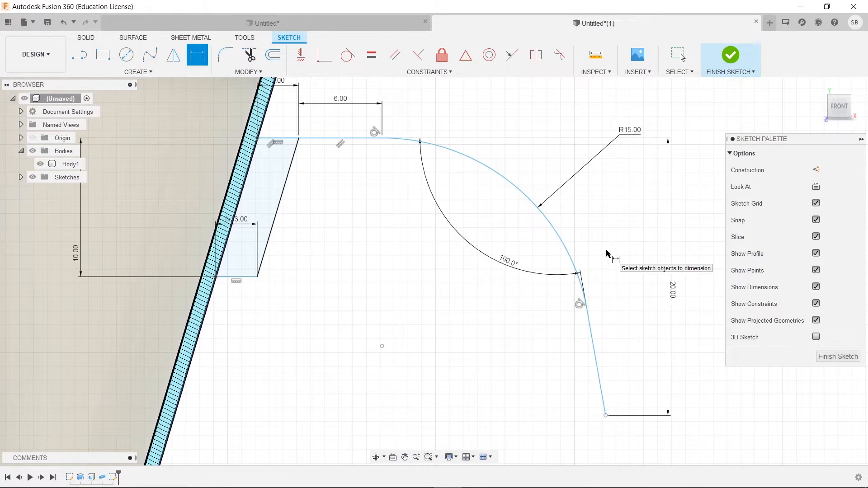
pyautogui.moveTo(634, 310); pyautogui.dragTo(590, 266, button='middle')
pyautogui.scroll(-1, 590, 270)
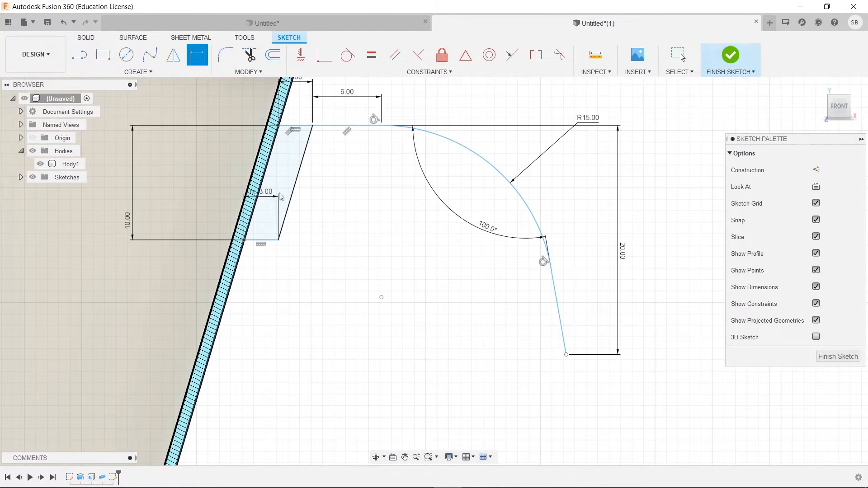
pyautogui.press('Escape')
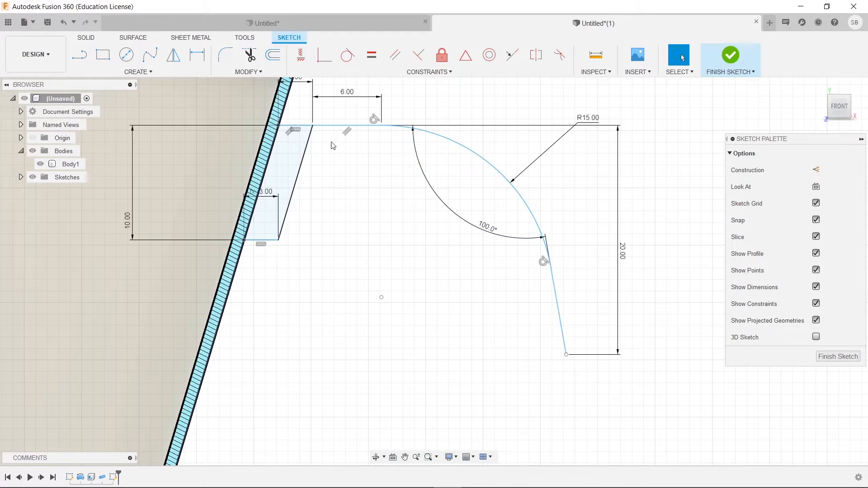
pyautogui.click(290, 159)
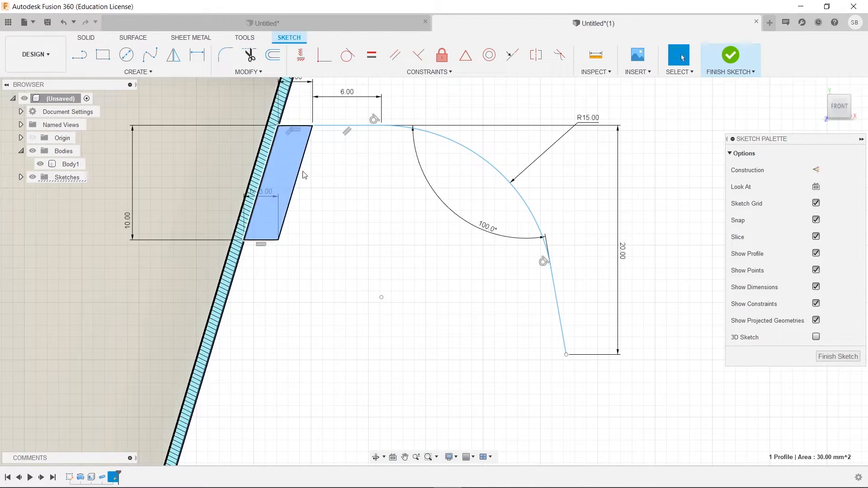
pyautogui.click(337, 183)
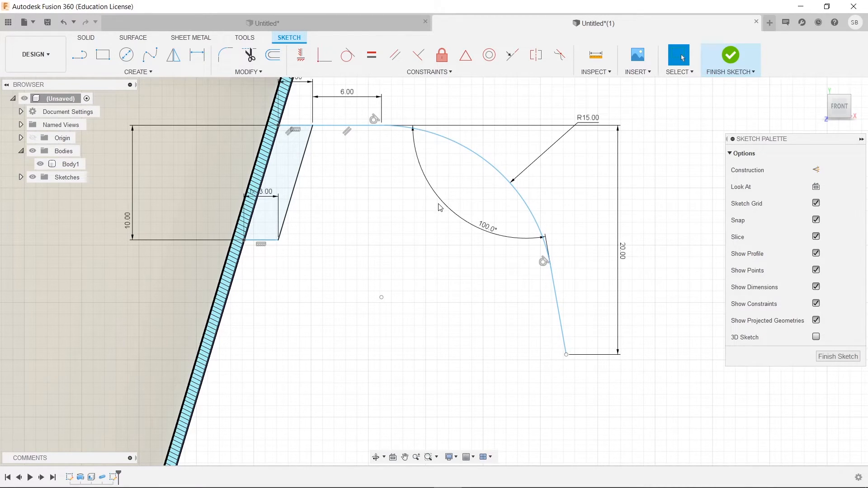
# Offset the chained handle outline 2 mm toward its inner side
pyautogui.click(281, 73)
pyautogui.click(257, 148)
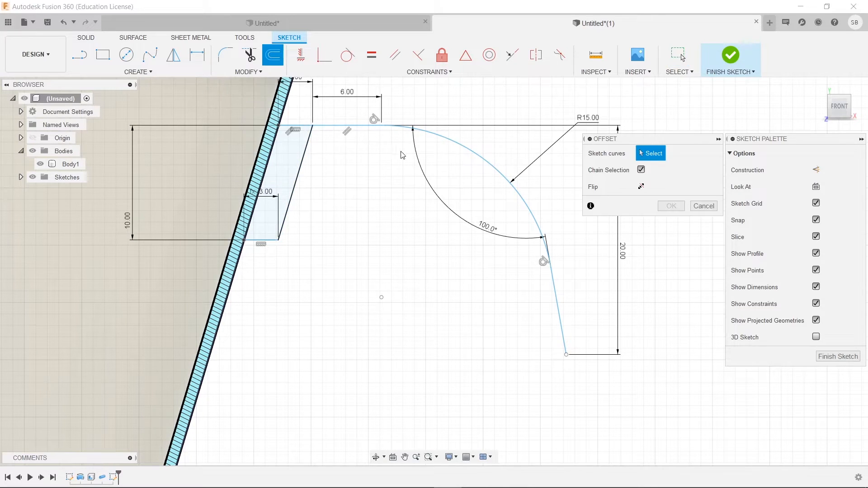
pyautogui.click(461, 145)
pyautogui.moveTo(467, 137); pyautogui.dragTo(457, 156)
pyautogui.write('-')
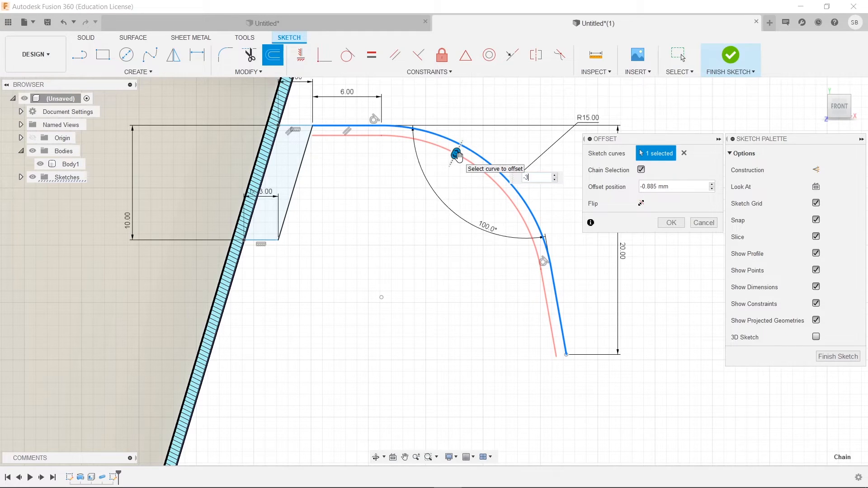
pyautogui.write('3')
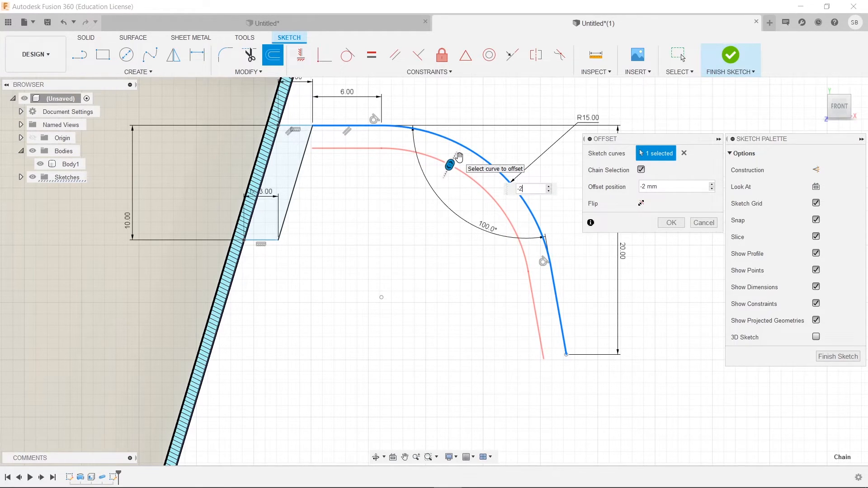
pyautogui.press('Return')
# Try to reposition the free end of the inner offset line near the ring profile's slanted edge, and undo the move
pyautogui.scroll(5, 337, 175)
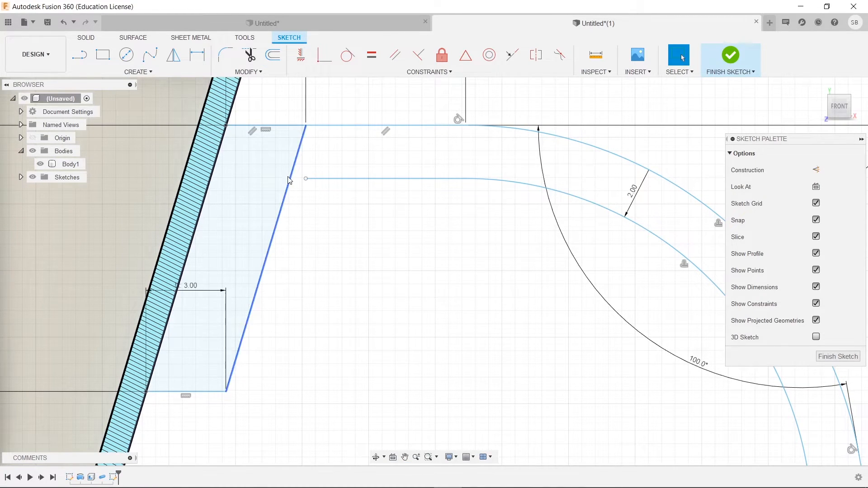
pyautogui.moveTo(306, 179)
pyautogui.mouseDown()
pyautogui.moveTo(285, 189)
pyautogui.moveTo(330, 189)
pyautogui.moveTo(364, 159)
pyautogui.mouseUp()
pyautogui.hotkey('ctrl', 'z')
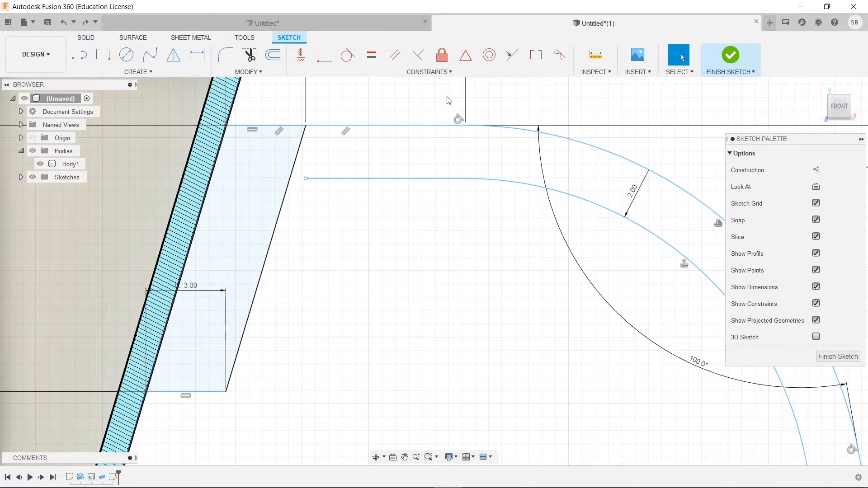
# Extend the free end of the inner handle offset line to the ring profile's slanted edge
pyautogui.click(249, 72)
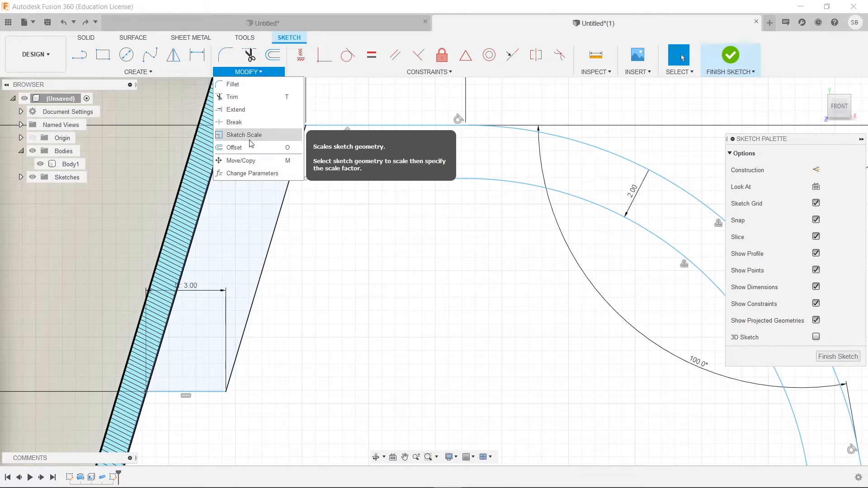
pyautogui.click(242, 111)
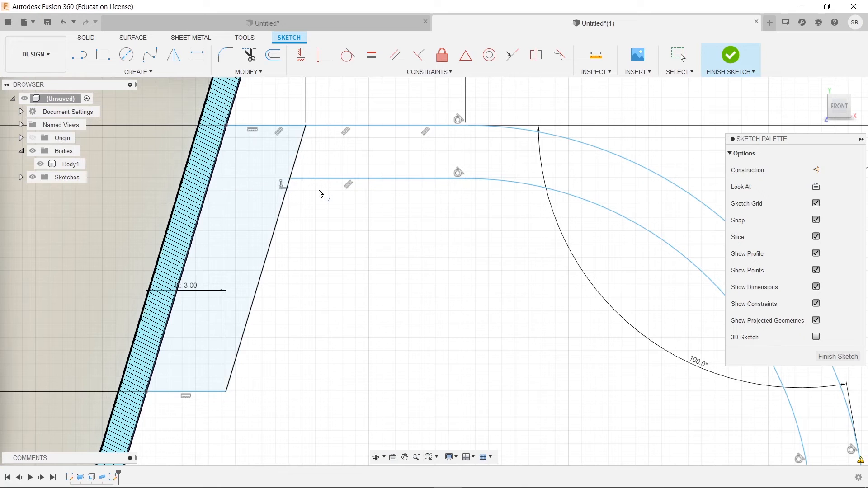
pyautogui.press('Escape')
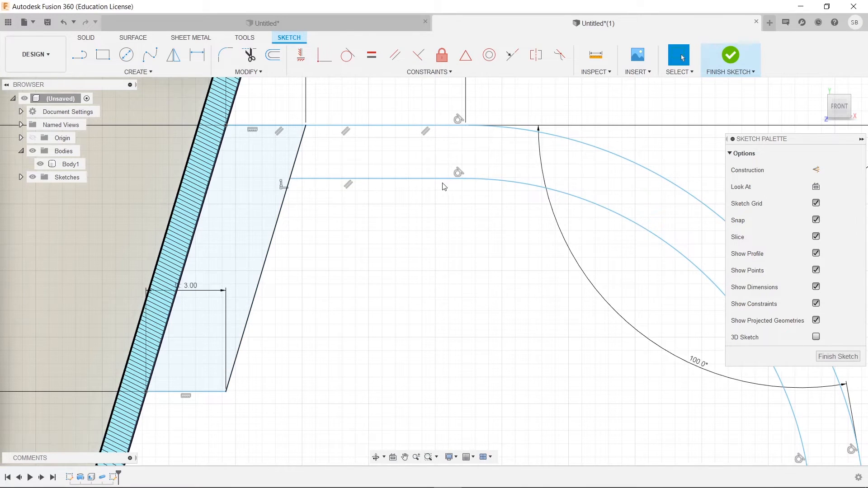
# Close the handle profile's open lower end with a line between the two outlines' endpoints, and finish the sketch
pyautogui.moveTo(656, 357); pyautogui.dragTo(413, 269, button='middle')
pyautogui.moveTo(567, 399); pyautogui.dragTo(526, 292, button='middle')
pyautogui.scroll(-3, 534, 303)
pyautogui.moveTo(580, 331); pyautogui.dragTo(540, 221, button='middle')
pyautogui.scroll(1, 538, 289)
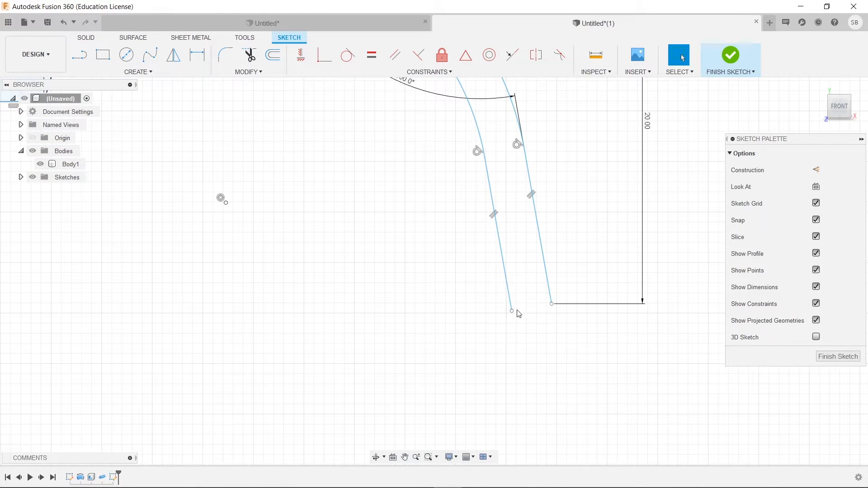
pyautogui.press('l')
pyautogui.click(512, 311)
pyautogui.click(551, 303)
pyautogui.press('Escape')
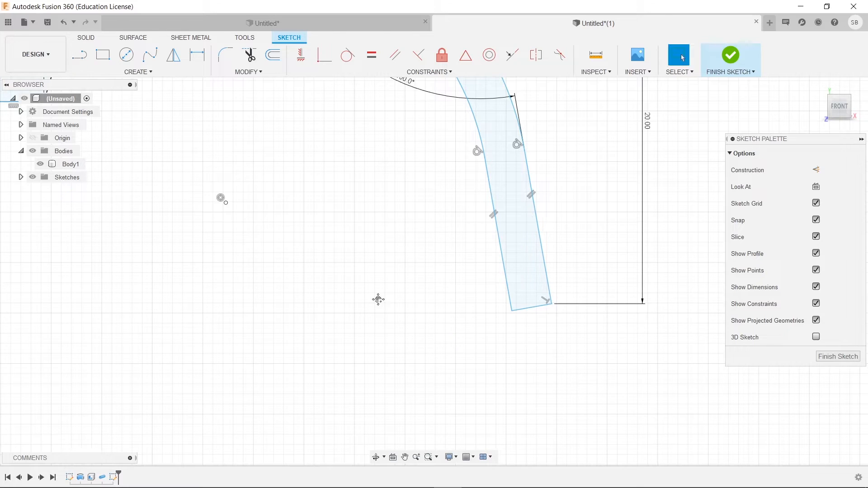
pyautogui.scroll(-5, 381, 303)
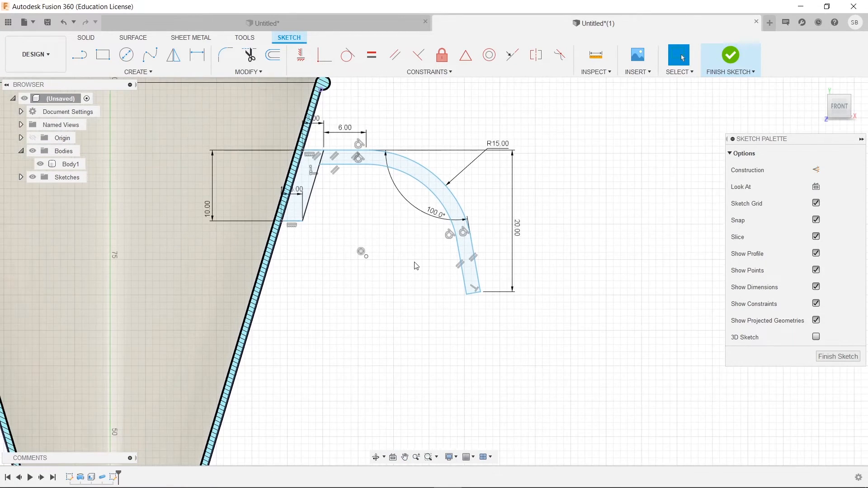
pyautogui.scroll(-2, 416, 266)
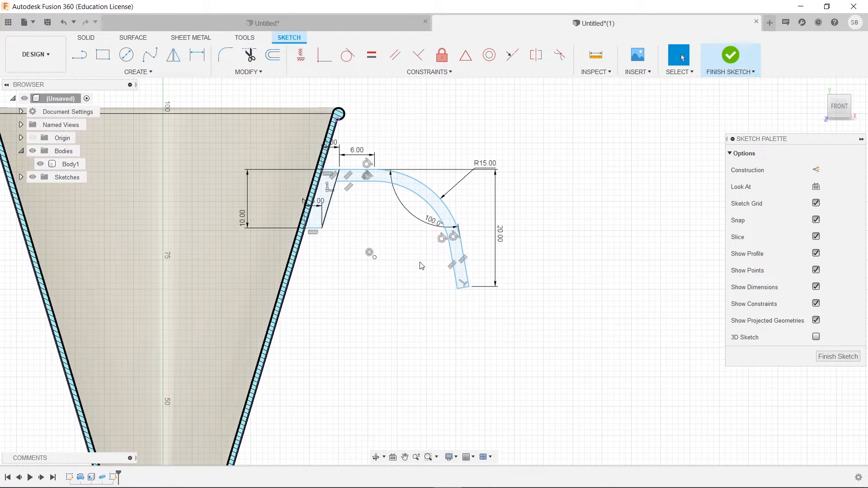
pyautogui.click(738, 62)
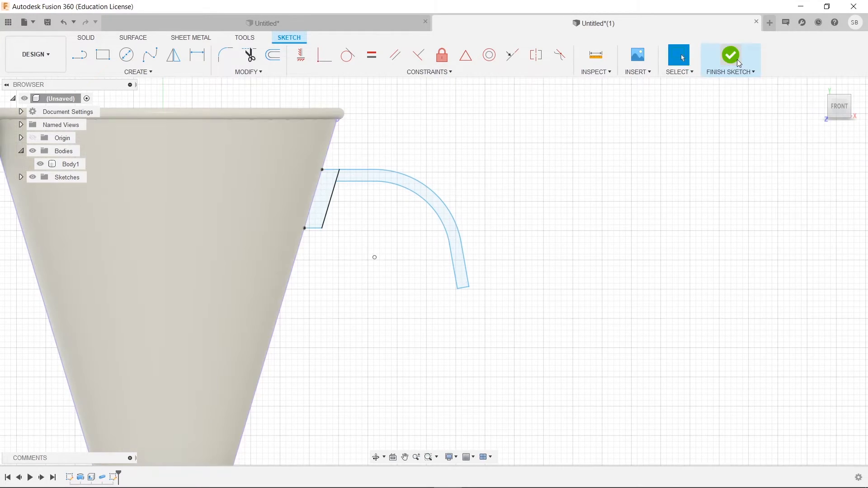
# Revolve the ring profile 360 degrees about the vertical Y axis as a new body
pyautogui.keyDown('shift'); pyautogui.moveTo(378, 231); pyautogui.dragTo(500, 297, button='middle'); pyautogui.keyUp('shift')
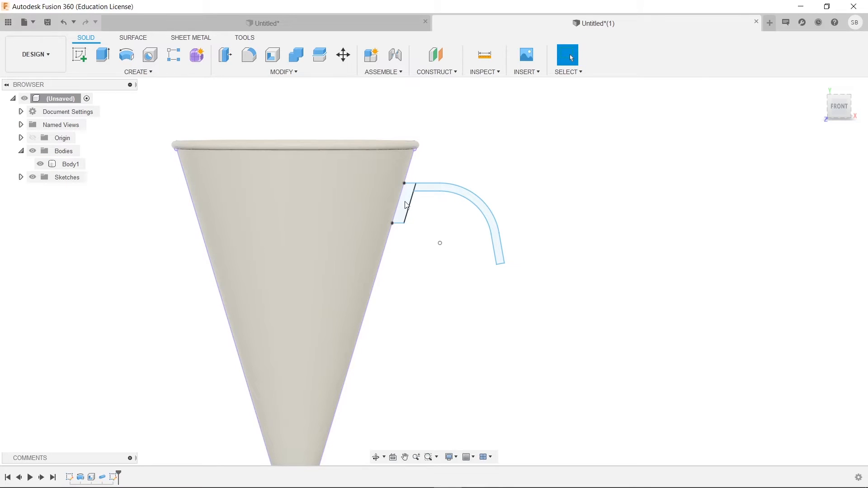
pyautogui.scroll(2, 438, 244)
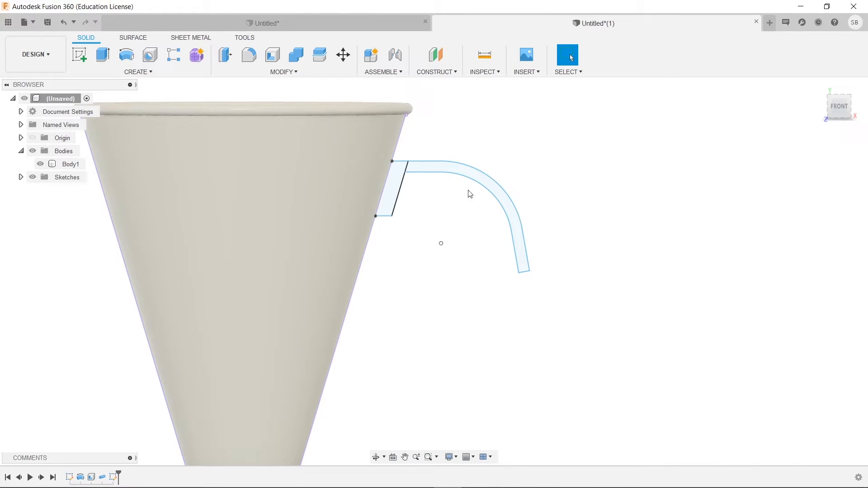
pyautogui.click(323, 301)
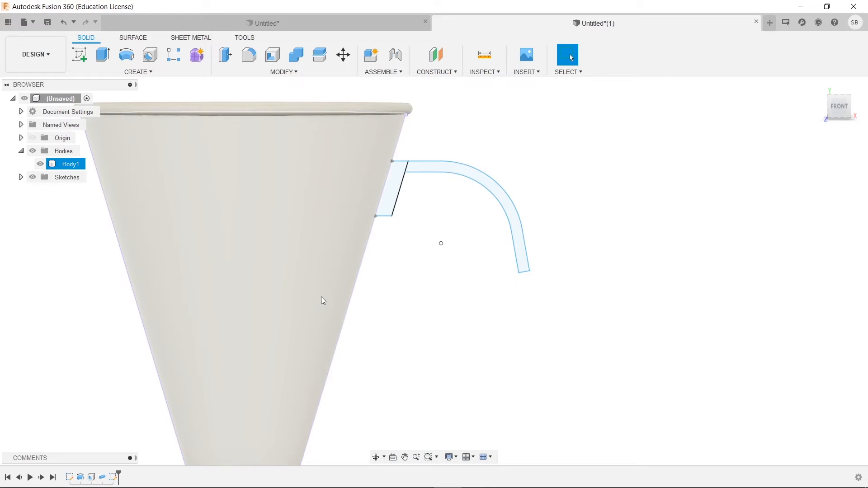
pyautogui.click(177, 74)
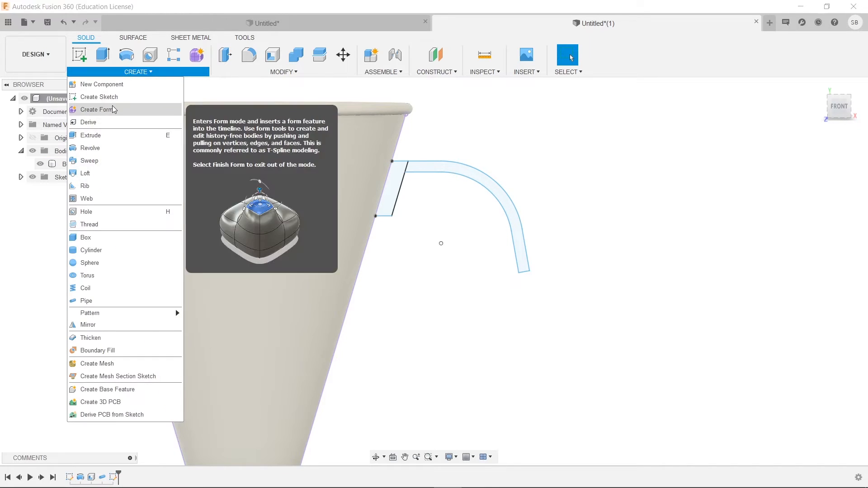
pyautogui.click(123, 151)
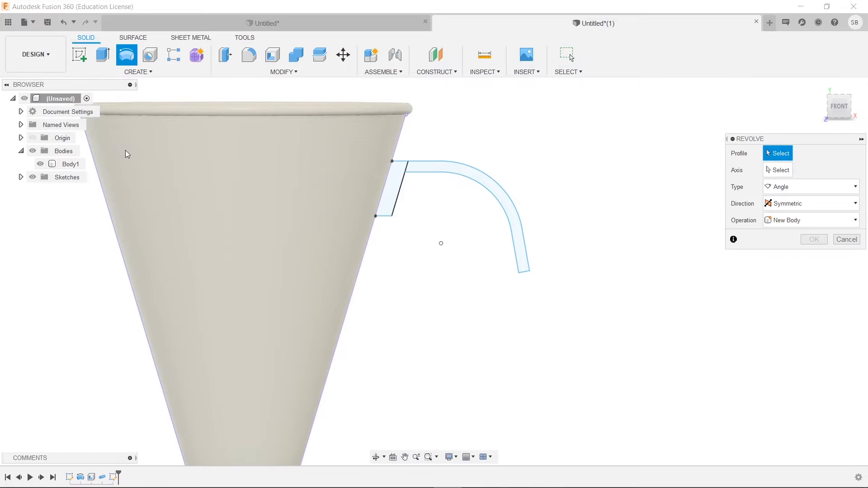
pyautogui.click(390, 204)
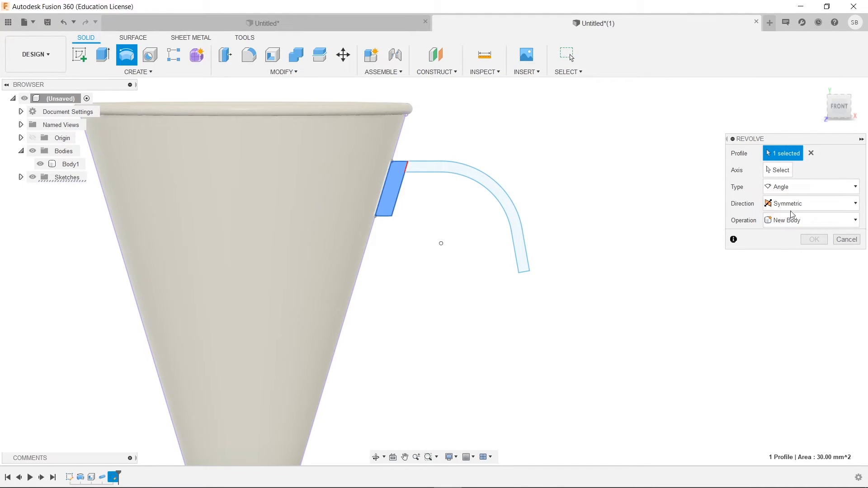
pyautogui.click(778, 171)
pyautogui.keyDown('shift'); pyautogui.moveTo(553, 209); pyautogui.dragTo(551, 290, button='middle'); pyautogui.keyUp('shift')
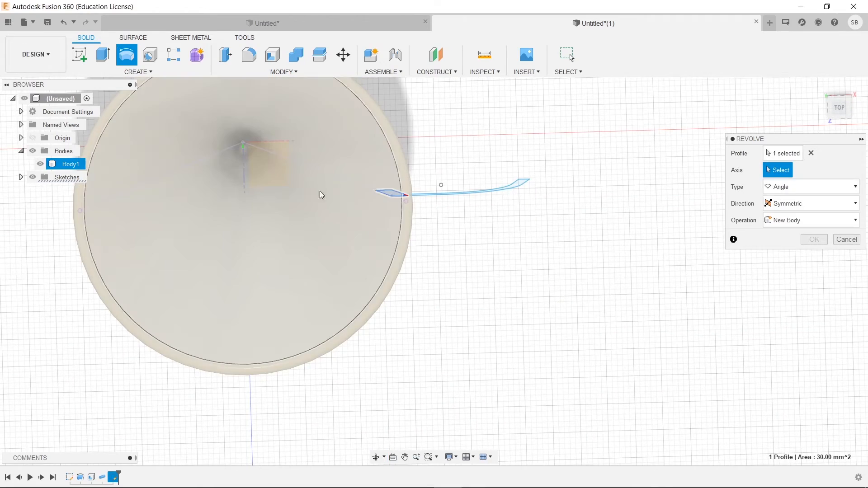
pyautogui.click(243, 147)
pyautogui.keyDown('shift'); pyautogui.moveTo(468, 277); pyautogui.dragTo(552, 252, button='middle'); pyautogui.keyUp('shift')
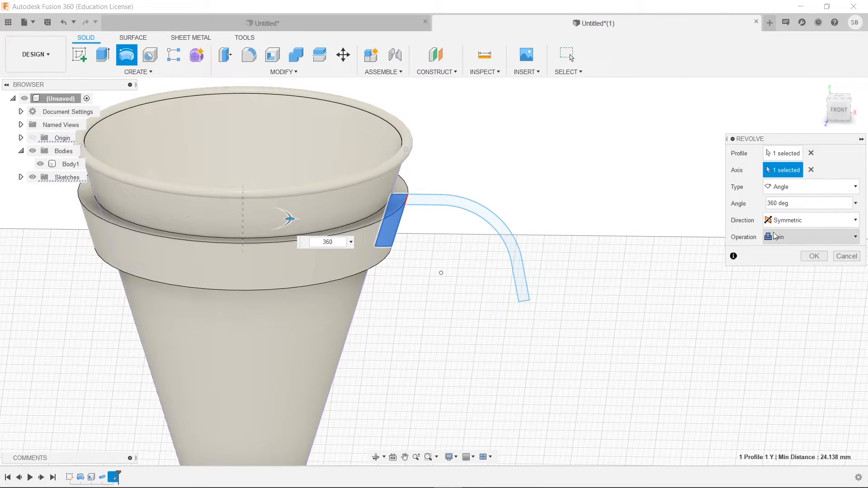
pyautogui.click(816, 239)
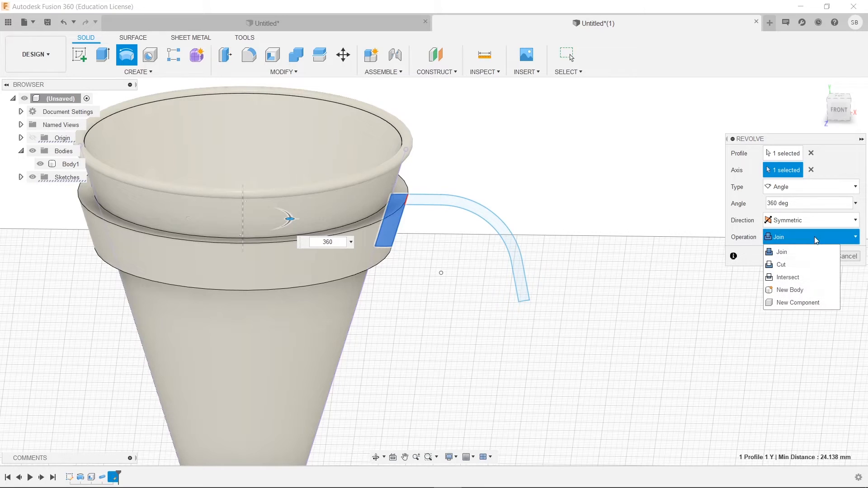
pyautogui.click(795, 290)
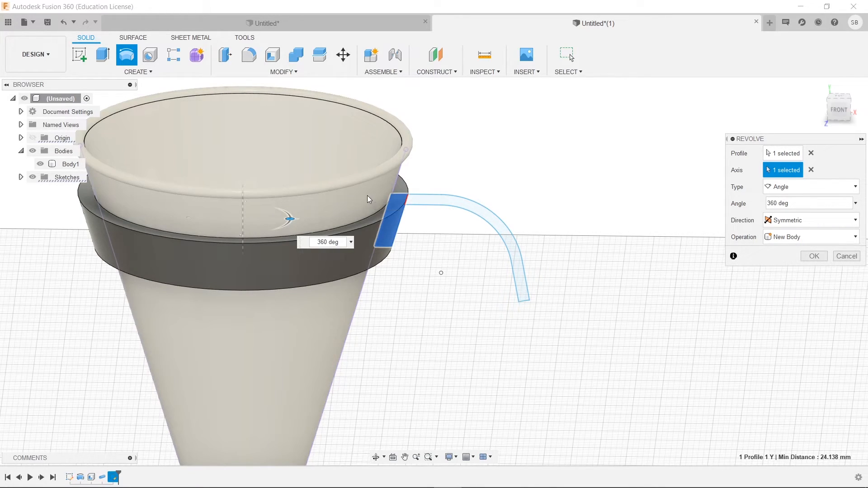
pyautogui.click(814, 256)
# Make Sketch2 with the handle profile visible again
pyautogui.moveTo(465, 323); pyautogui.dragTo(442, 297, button='middle')
pyautogui.keyDown('shift'); pyautogui.moveTo(444, 323); pyautogui.dragTo(356, 208, button='middle'); pyautogui.keyUp('shift')
pyautogui.scroll(-6, 444, 296)
pyautogui.click(127, 55)
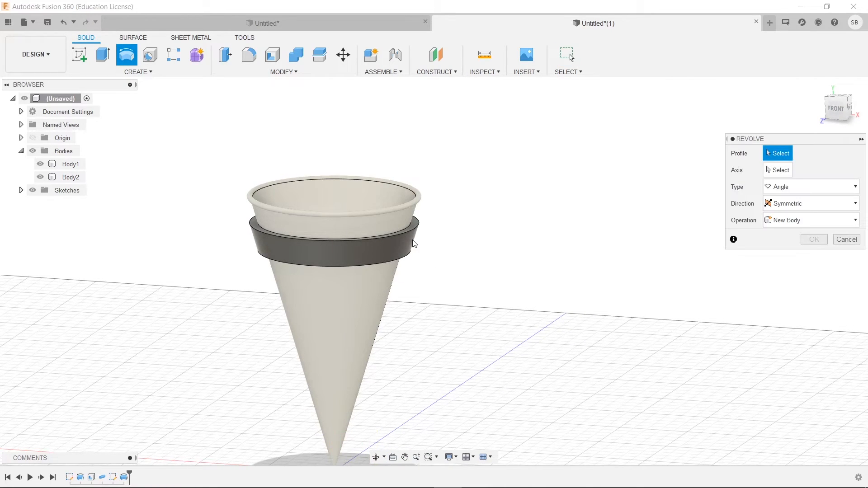
pyautogui.press('Escape')
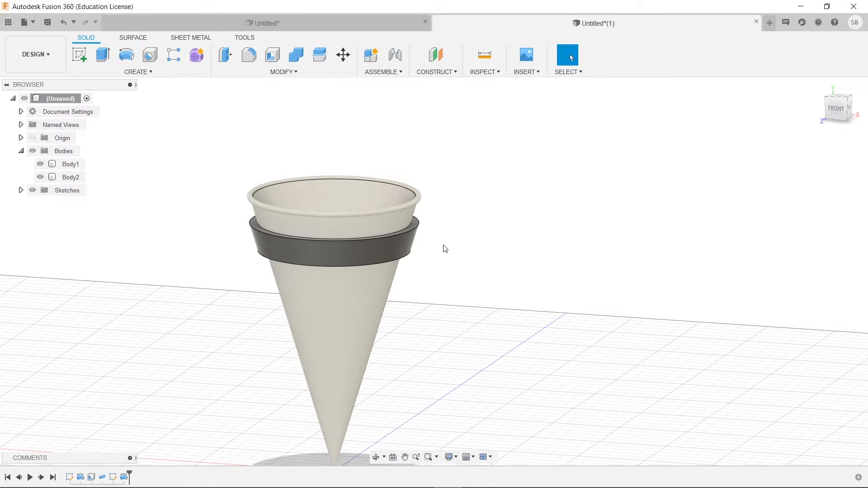
pyautogui.click(21, 190)
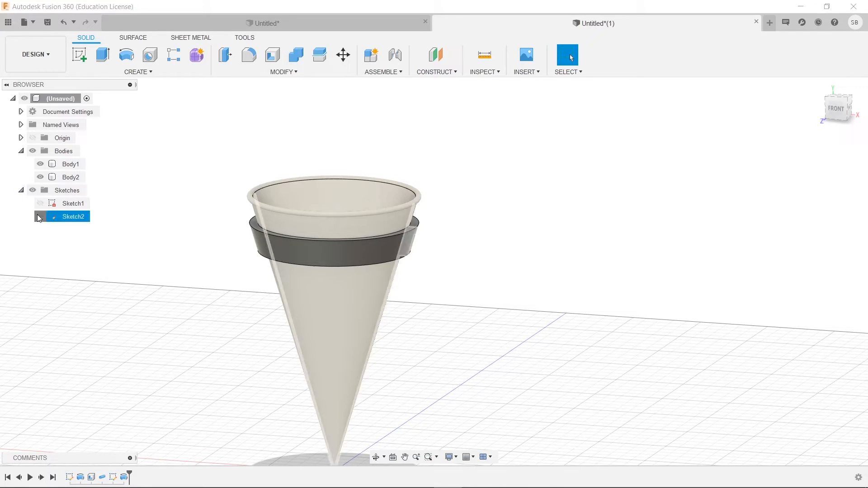
pyautogui.click(40, 217)
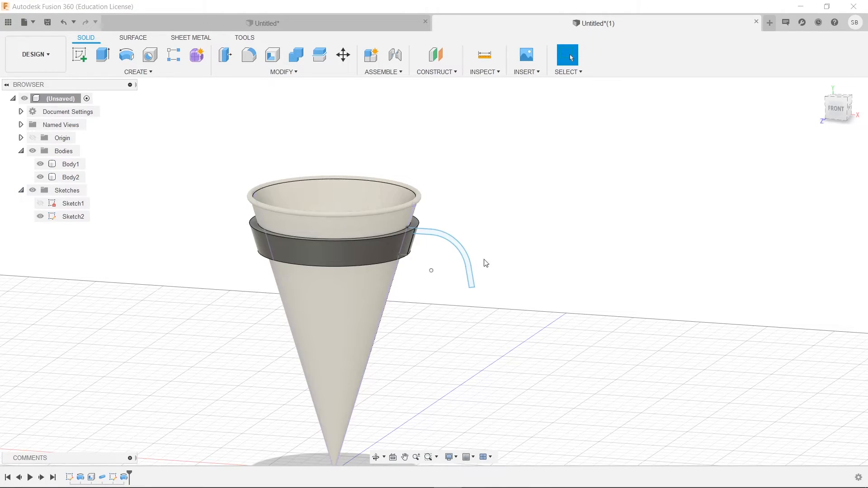
# Revolve the handle profile 7 degrees about the cone cup's central axis, using the conical face as axis and the Join operation
pyautogui.click(128, 54)
pyautogui.click(442, 241)
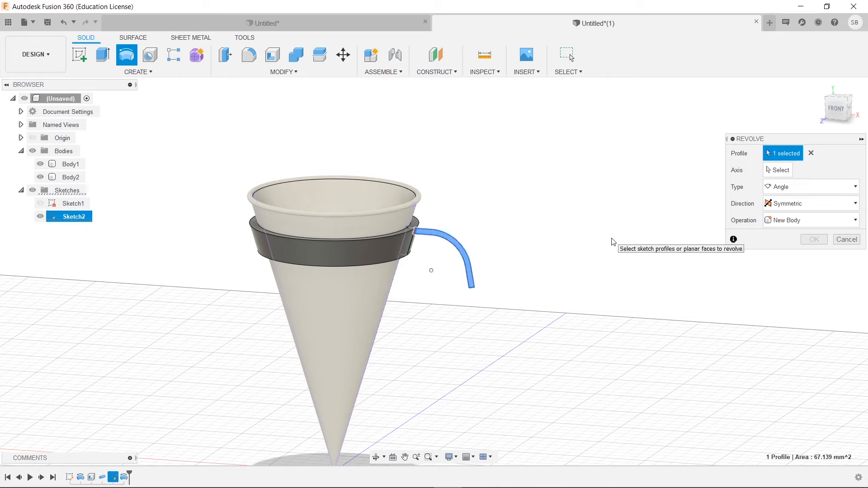
pyautogui.click(778, 170)
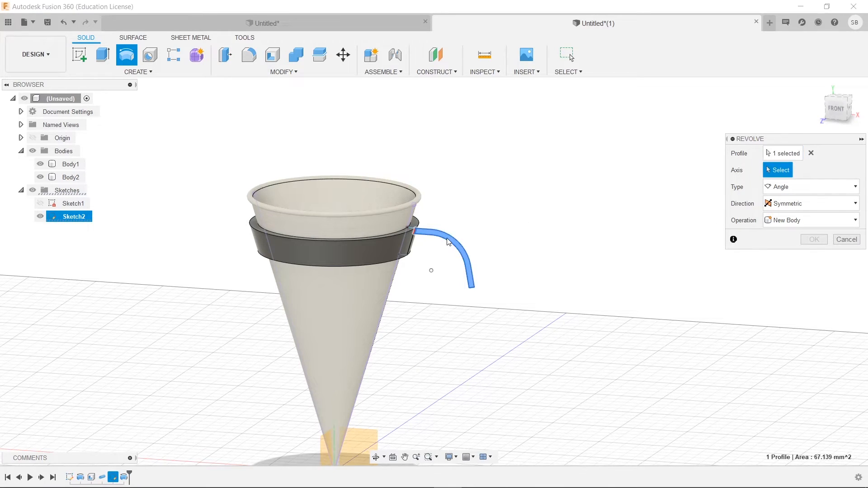
pyautogui.click(334, 431)
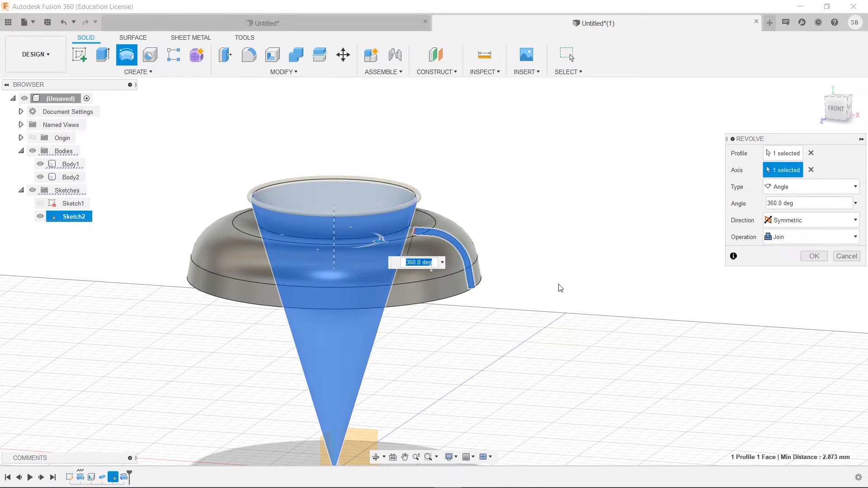
pyautogui.click(802, 219)
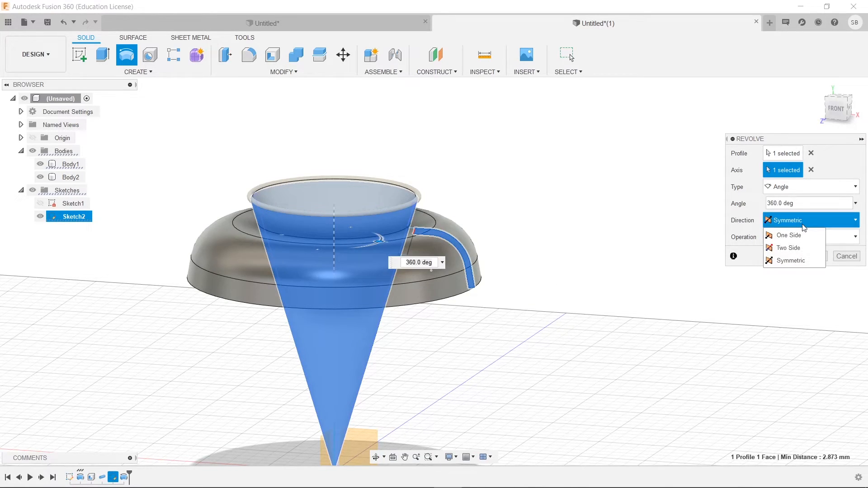
pyautogui.click(800, 205)
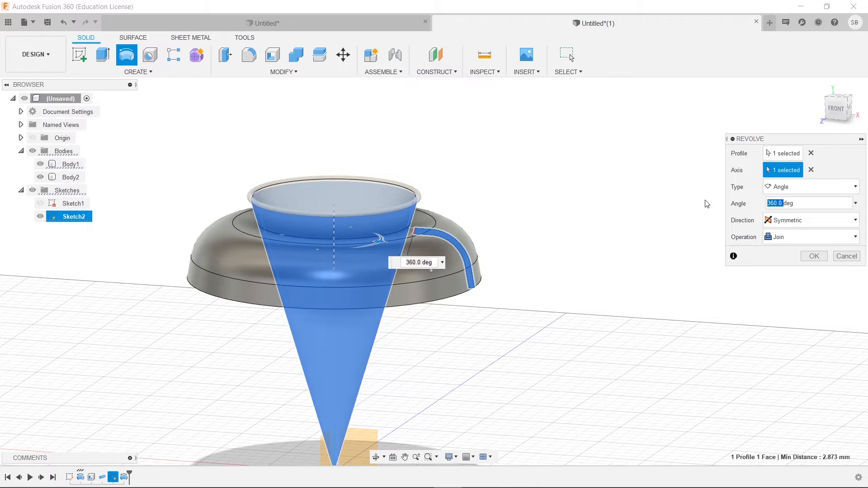
pyautogui.press('Return')
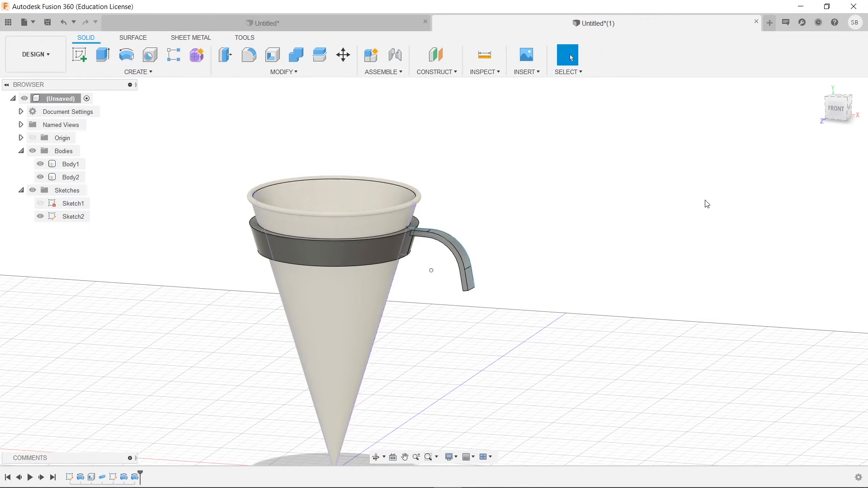
# Edit the handle's revolve feature and set its direction to Symmetric
pyautogui.scroll(5, 466, 316)
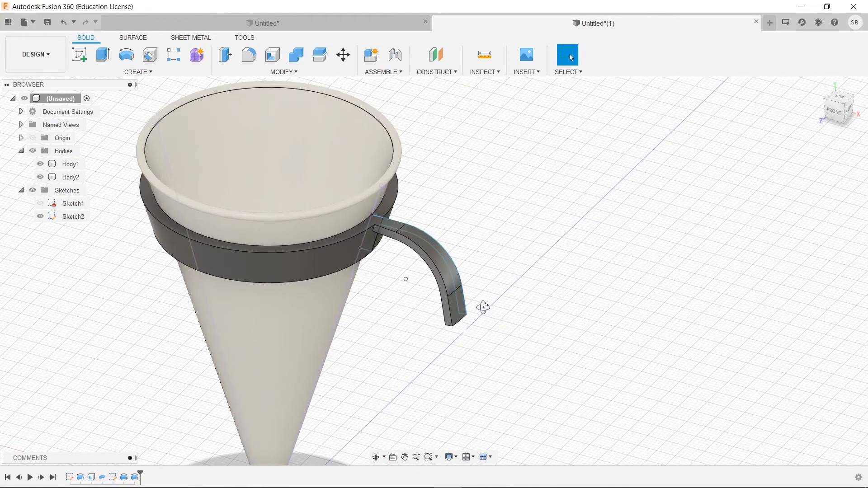
pyautogui.doubleClick(446, 291)
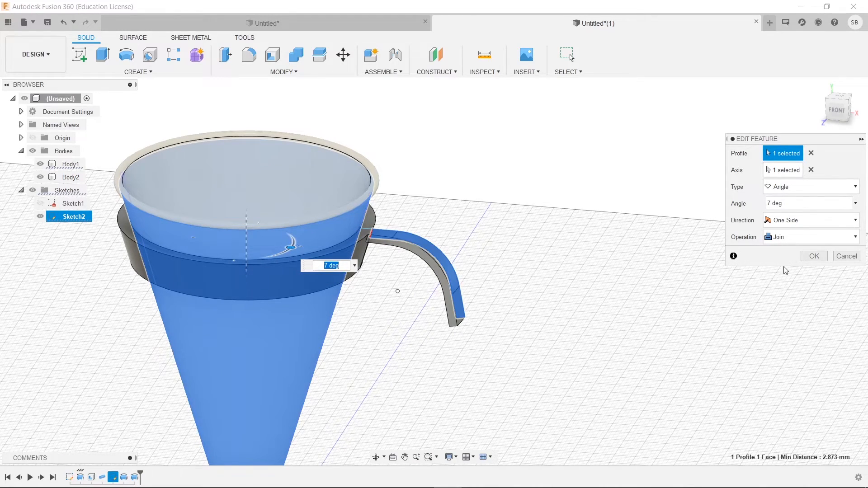
pyautogui.click(810, 257)
pyautogui.keyDown('shift'); pyautogui.moveTo(513, 265); pyautogui.dragTo(504, 364, button='middle'); pyautogui.keyUp('shift')
pyautogui.press('Escape')
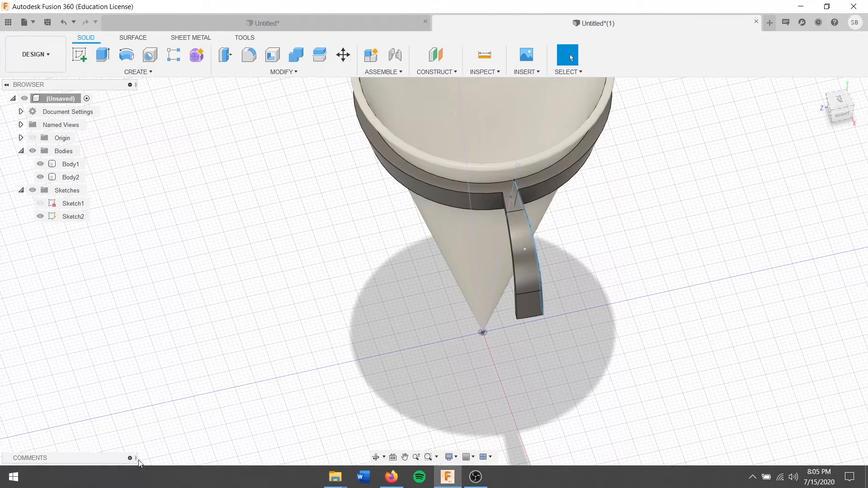
pyautogui.doubleClick(135, 477)
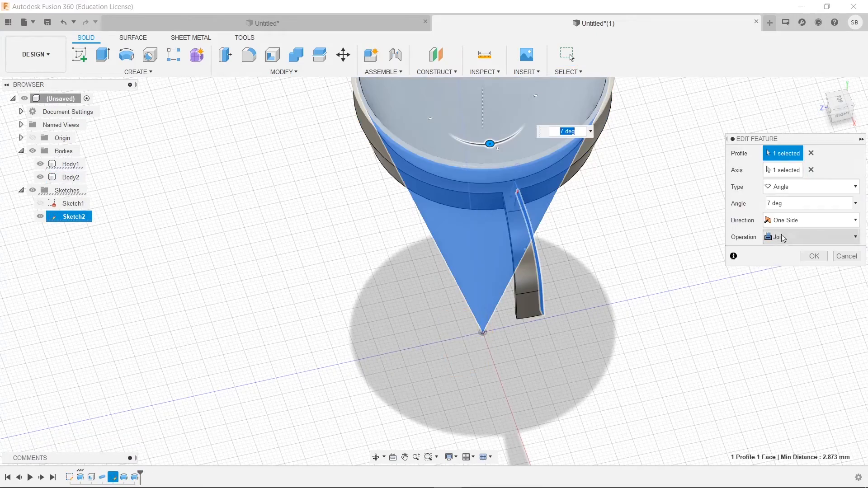
pyautogui.click(789, 221)
pyautogui.click(787, 258)
pyautogui.click(814, 256)
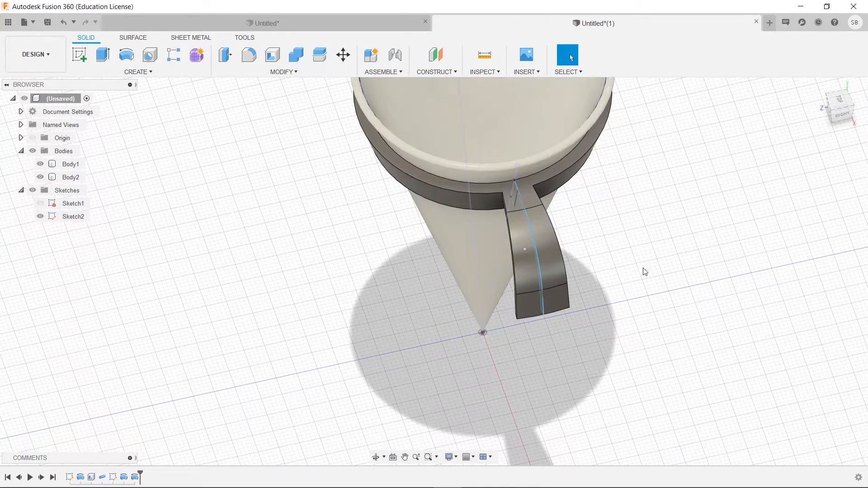
pyautogui.click(375, 457)
pyautogui.moveTo(617, 302); pyautogui.dragTo(668, 252)
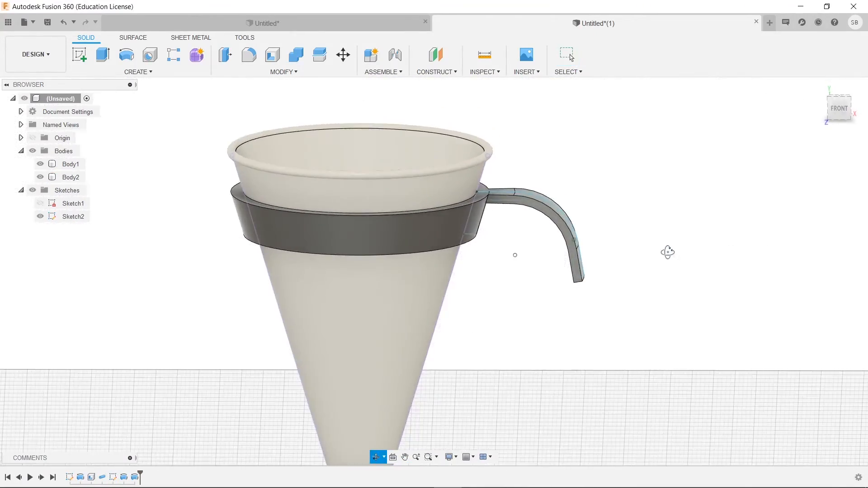
pyautogui.moveTo(541, 318); pyautogui.dragTo(599, 307)
pyautogui.press('Escape')
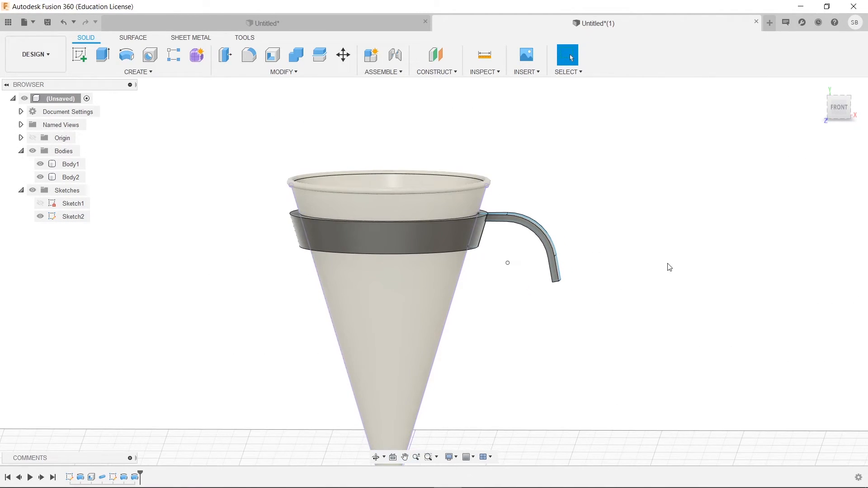
# Hide Sketch2 and fillet the two side edges where the handle meets the ring with a 15 mm radius
pyautogui.keyDown('shift'); pyautogui.moveTo(670, 267); pyautogui.dragTo(647, 277, button='middle'); pyautogui.keyUp('shift')
pyautogui.click(40, 216)
pyautogui.scroll(5, 605, 285)
pyautogui.moveTo(539, 253); pyautogui.dragTo(577, 270, button='middle')
pyautogui.click(256, 62)
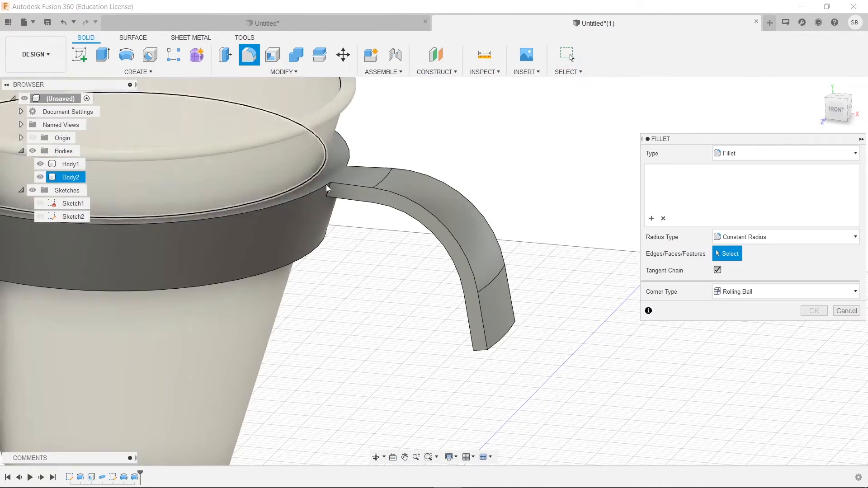
pyautogui.click(331, 190)
pyautogui.keyDown('shift'); pyautogui.moveTo(331, 191); pyautogui.dragTo(327, 165, button='middle'); pyautogui.keyUp('shift')
pyautogui.keyDown('shift'); pyautogui.moveTo(422, 193); pyautogui.dragTo(375, 177, button='middle'); pyautogui.keyUp('shift')
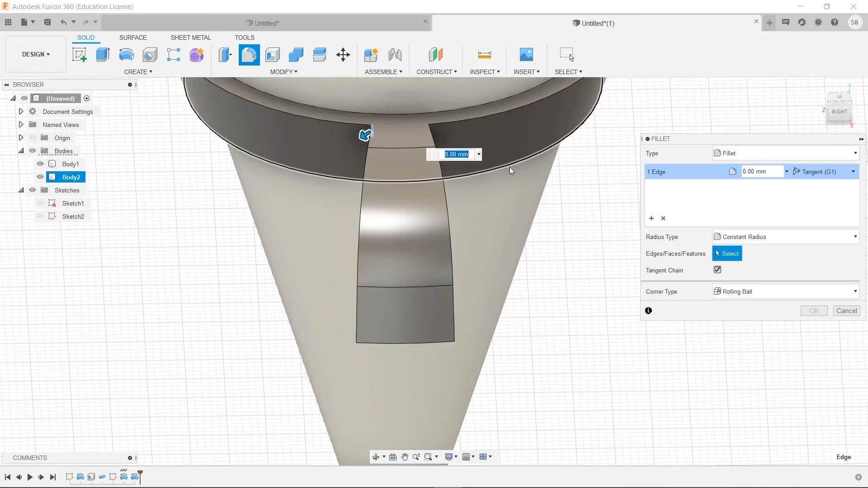
pyautogui.keyDown('shift'); pyautogui.moveTo(508, 166); pyautogui.dragTo(460, 139, button='middle'); pyautogui.keyUp('shift')
pyautogui.click(413, 98)
pyautogui.keyDown('shift'); pyautogui.moveTo(430, 185); pyautogui.dragTo(512, 162, button='middle'); pyautogui.keyUp('shift')
pyautogui.moveTo(515, 154); pyautogui.dragTo(558, 158)
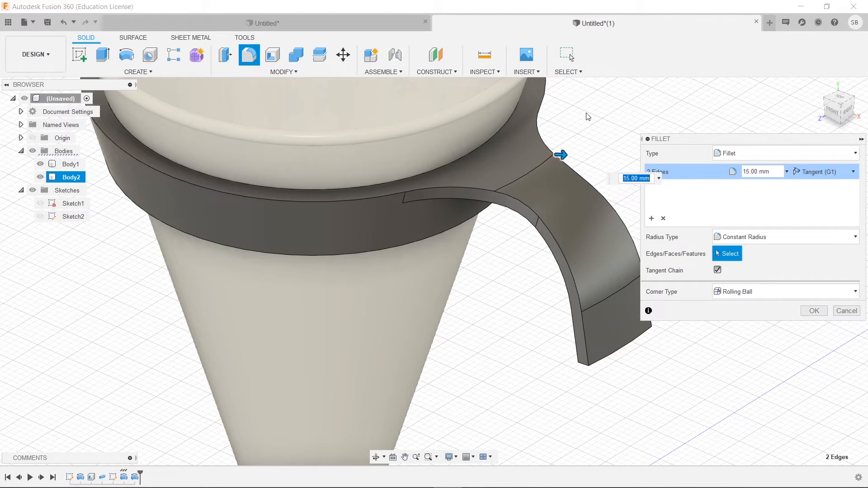
pyautogui.press('Return')
# Fillet the underside edge where the handle joins the outer face of the ring
pyautogui.keyDown('shift'); pyautogui.moveTo(644, 199); pyautogui.dragTo(651, 146, button='middle'); pyautogui.keyUp('shift')
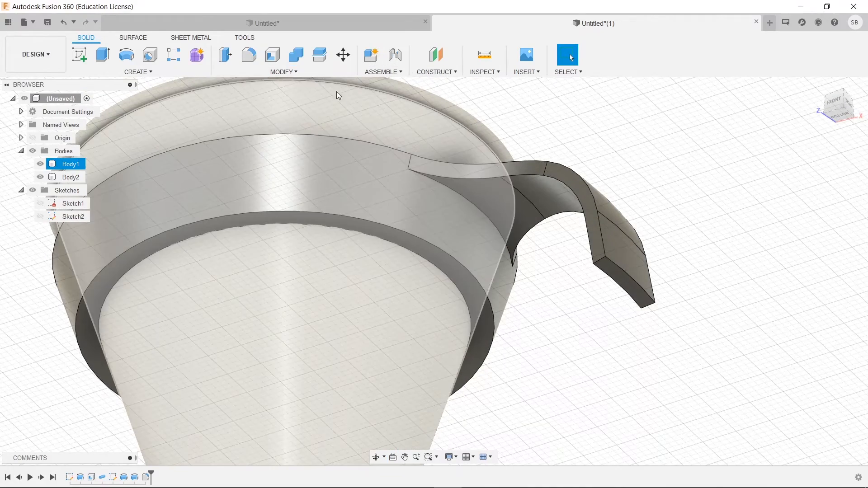
pyautogui.click(249, 55)
pyautogui.click(473, 204)
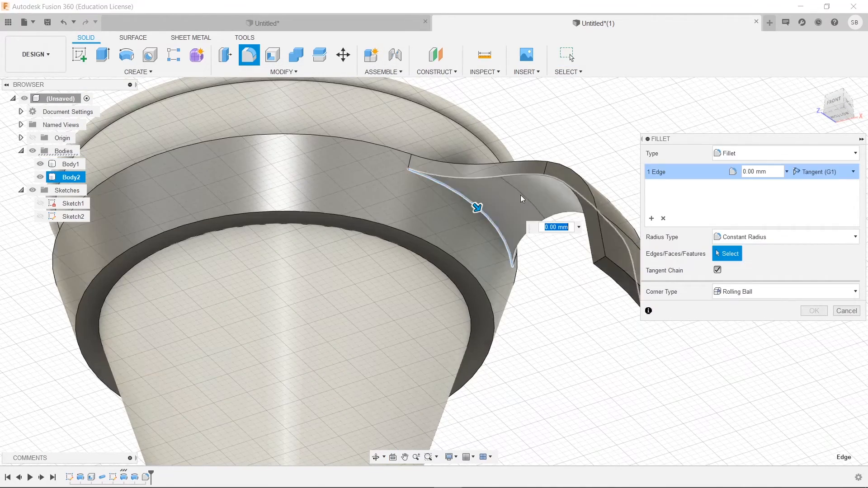
pyautogui.press('Return')
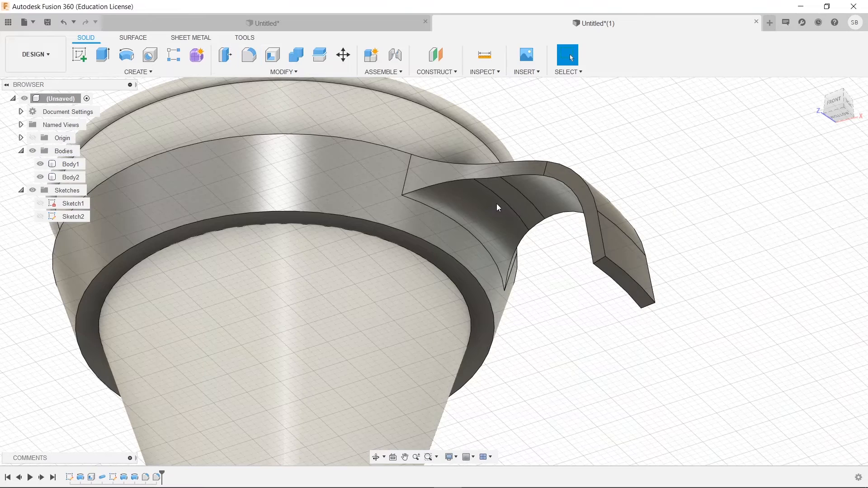
# Round the two corner edges at the free end of the handle with a 4.5 mm fillet
pyautogui.keyDown('shift'); pyautogui.moveTo(679, 238); pyautogui.dragTo(647, 242, button='middle'); pyautogui.keyUp('shift')
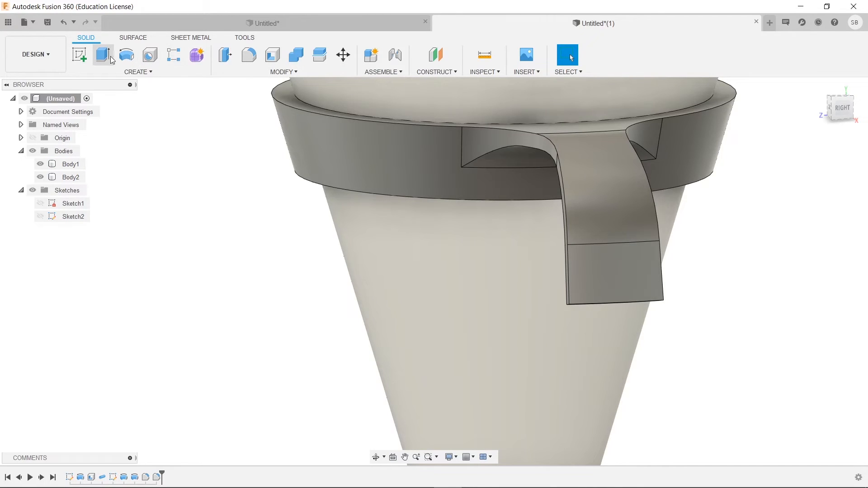
pyautogui.click(248, 55)
pyautogui.keyDown('shift'); pyautogui.moveTo(501, 216); pyautogui.dragTo(527, 227, button='middle'); pyautogui.keyUp('shift')
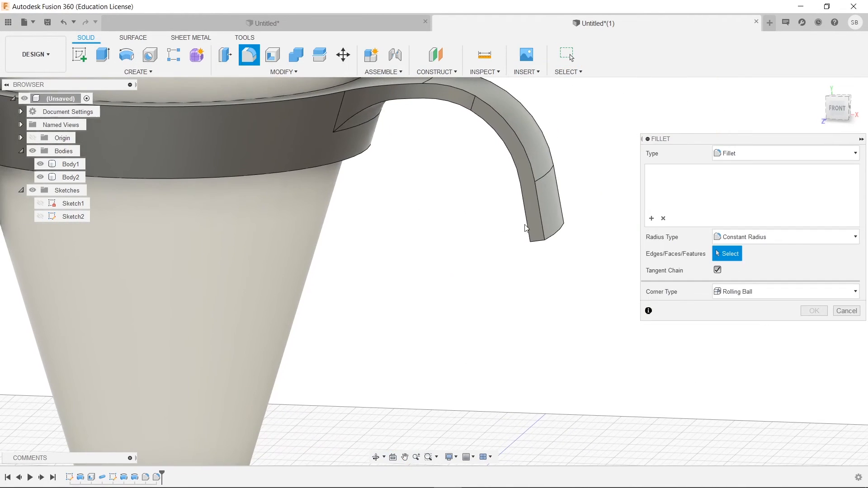
pyautogui.click(542, 243)
pyautogui.keyDown('shift'); pyautogui.moveTo(542, 246); pyautogui.dragTo(401, 281, button='middle'); pyautogui.keyUp('shift')
pyautogui.click(541, 260)
pyautogui.keyDown('shift'); pyautogui.moveTo(487, 300); pyautogui.dragTo(537, 280, button='middle'); pyautogui.keyUp('shift')
pyautogui.moveTo(546, 263)
pyautogui.mouseDown()
pyautogui.moveTo(528, 244)
pyautogui.moveTo(540, 249)
pyautogui.mouseUp()
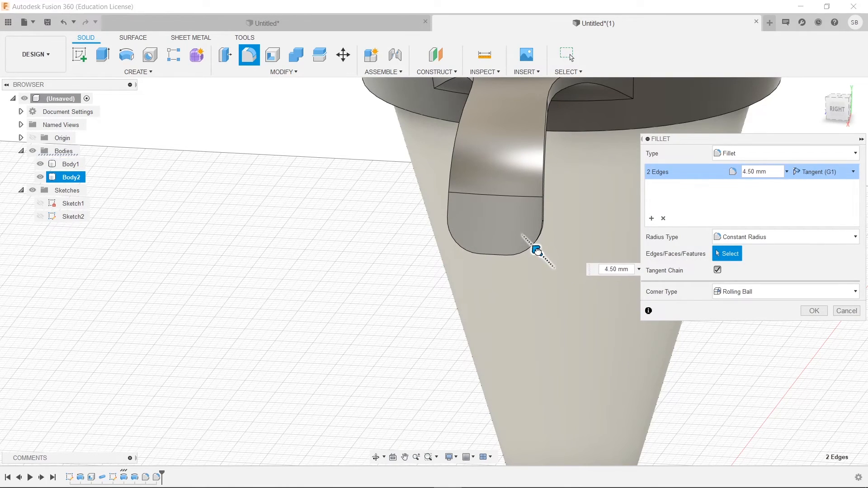
pyautogui.click(812, 312)
# Apply the Plastic - Glossy (Black) appearance to the holder body, Body2
pyautogui.keyDown('shift'); pyautogui.moveTo(626, 303); pyautogui.dragTo(511, 335, button='middle'); pyautogui.keyUp('shift')
pyautogui.scroll(-4, 564, 378)
pyautogui.keyDown('shift'); pyautogui.moveTo(655, 327); pyautogui.dragTo(607, 358, button='middle'); pyautogui.keyUp('shift')
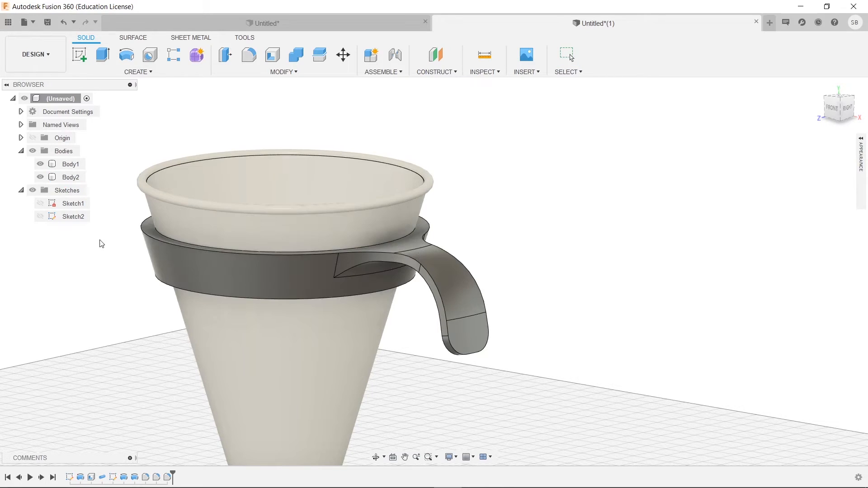
pyautogui.click(55, 177)
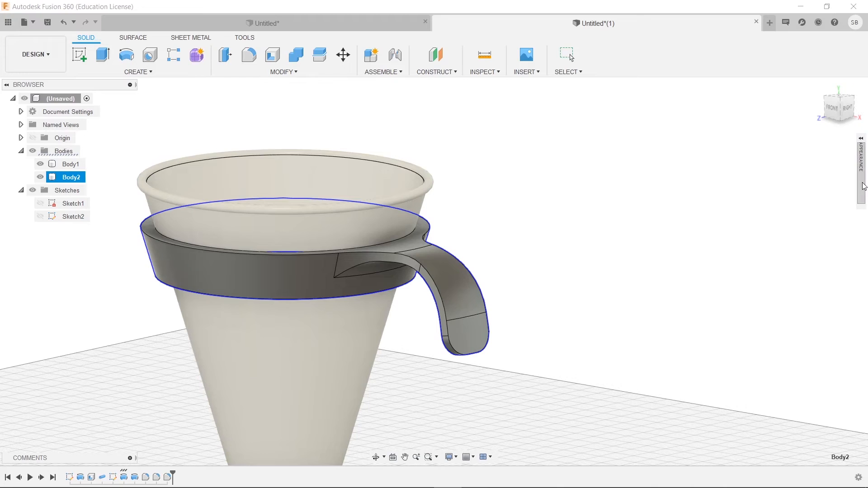
pyautogui.moveTo(862, 181)
pyautogui.scroll(-5, 742, 389)
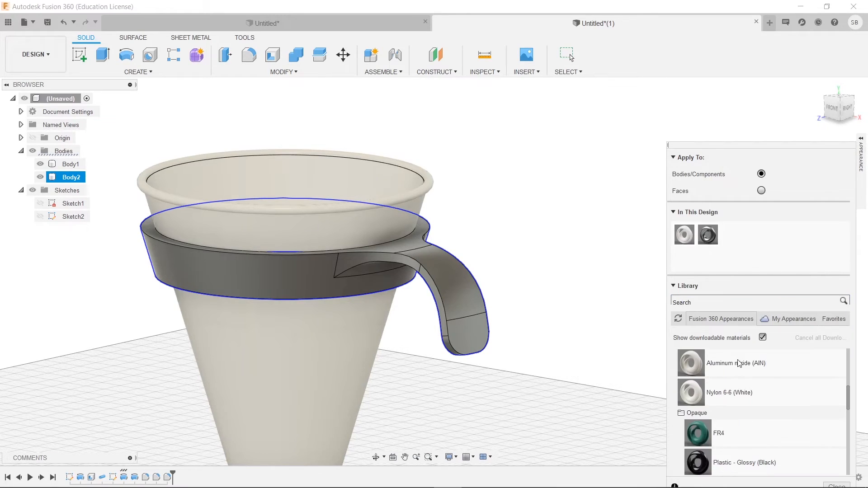
pyautogui.moveTo(766, 400); pyautogui.dragTo(431, 263)
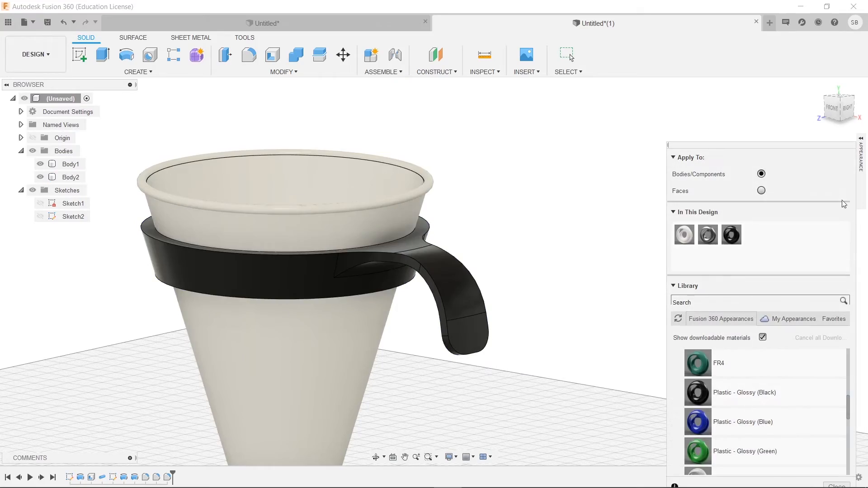
pyautogui.press('Escape')
pyautogui.keyDown('shift'); pyautogui.moveTo(543, 297); pyautogui.dragTo(624, 268, button='middle'); pyautogui.keyUp('shift')
pyautogui.moveTo(471, 373); pyautogui.dragTo(586, 378, button='middle')
pyautogui.scroll(-1, 590, 378)
pyautogui.scroll(-3, 624, 407)
pyautogui.moveTo(624, 407); pyautogui.dragTo(541, 298, button='middle')
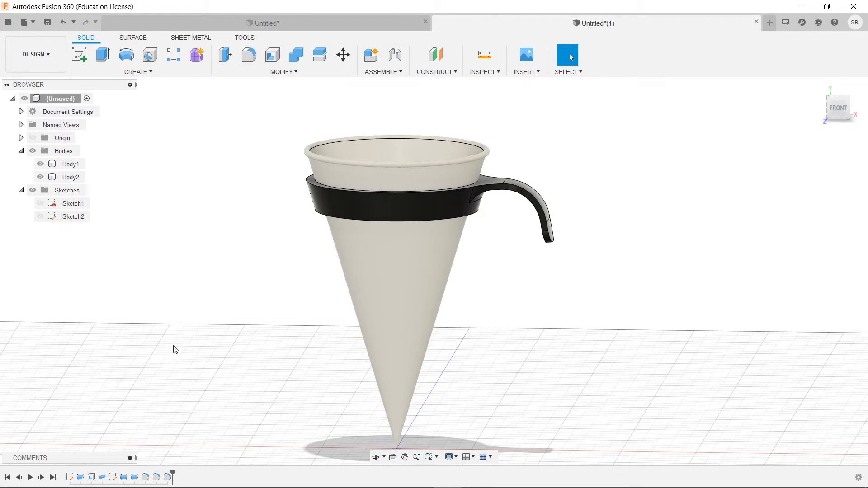
# Start saving the whole design as an STL and hide the cone cup body, Body1, so only the holder is included
pyautogui.rightClick(60, 100)
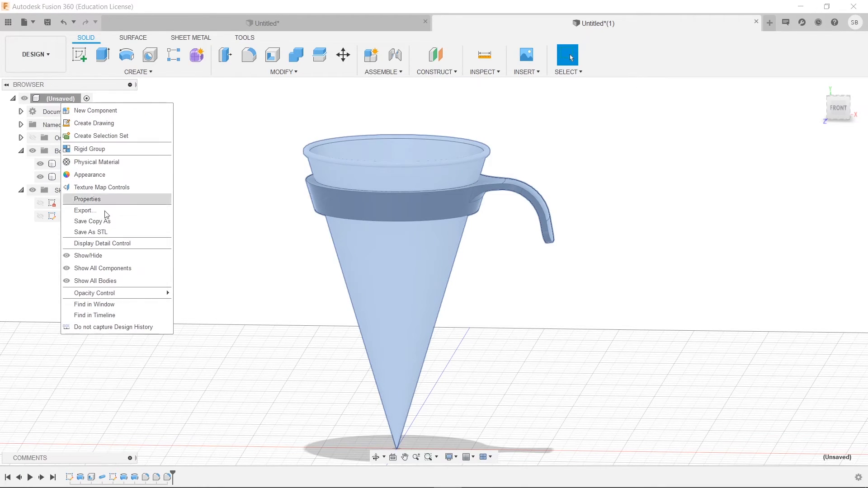
pyautogui.click(108, 232)
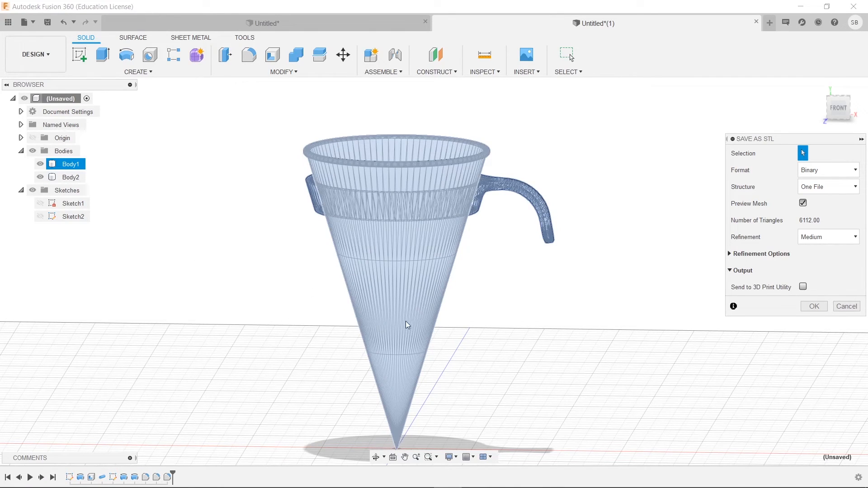
pyautogui.click(41, 164)
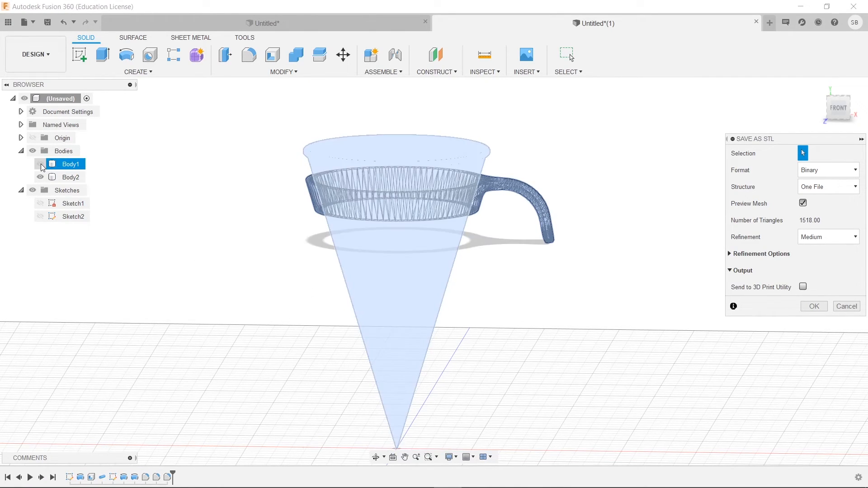
pyautogui.keyDown('shift'); pyautogui.moveTo(533, 286); pyautogui.dragTo(521, 300, button='middle'); pyautogui.keyUp('shift')
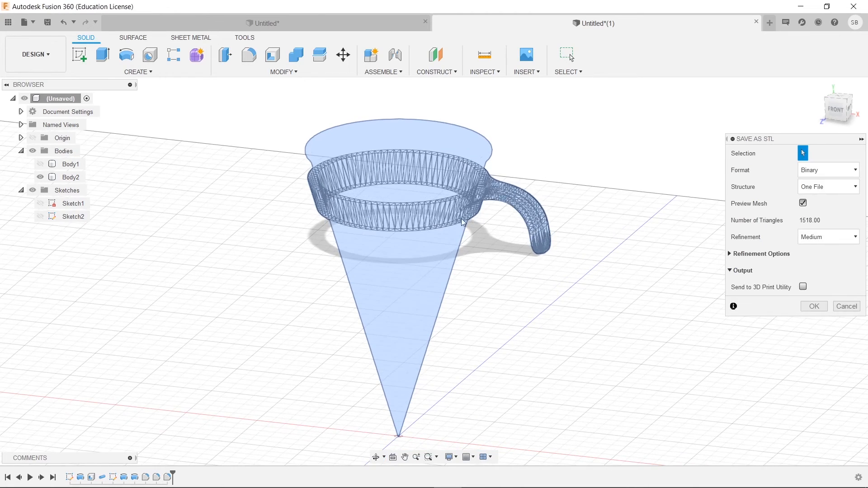
pyautogui.keyDown('shift'); pyautogui.moveTo(536, 351); pyautogui.dragTo(557, 346, button='middle'); pyautogui.keyUp('shift')
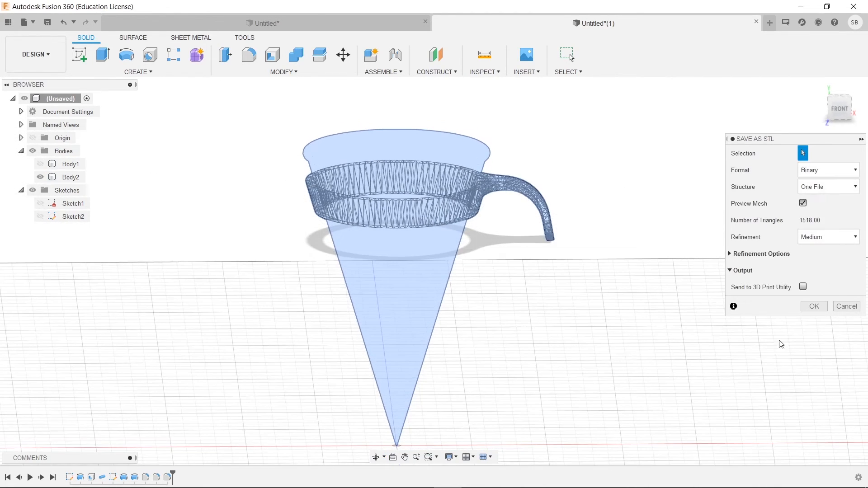
# Confirm the STL settings and save the mesh as "cup handle" in the Desktop's STL files > STL folder
pyautogui.click(809, 307)
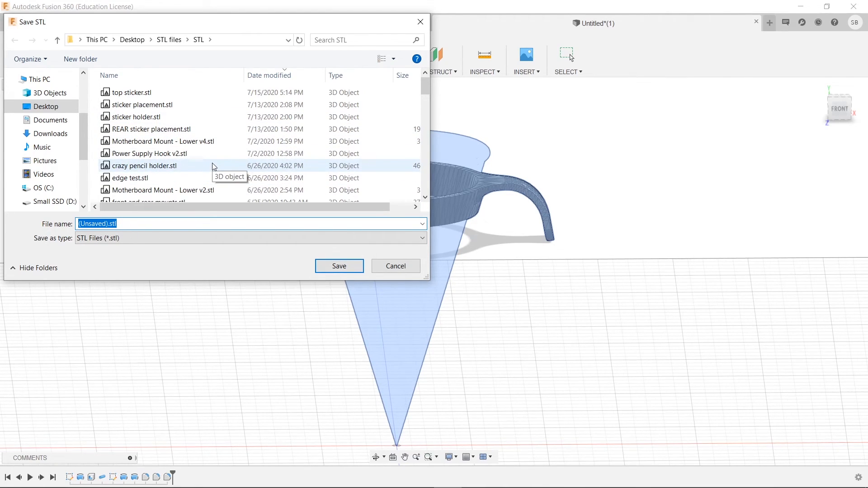
pyautogui.write('cub')
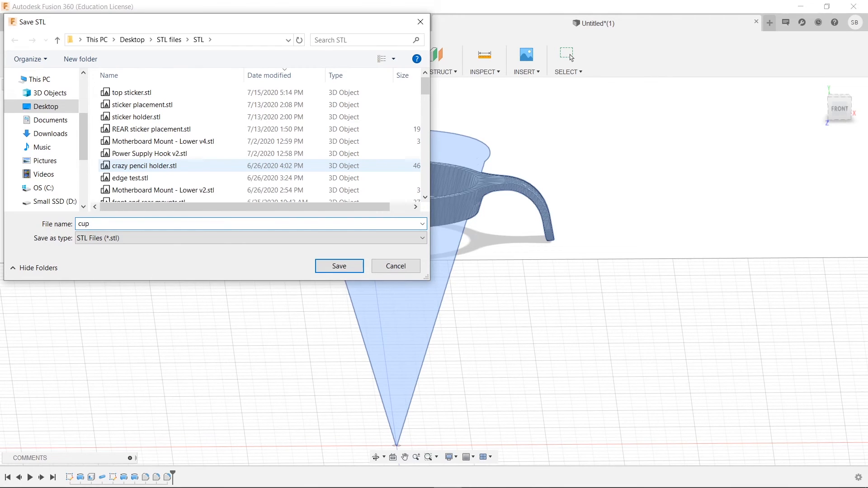
pyautogui.write('le')
pyautogui.press('Return')
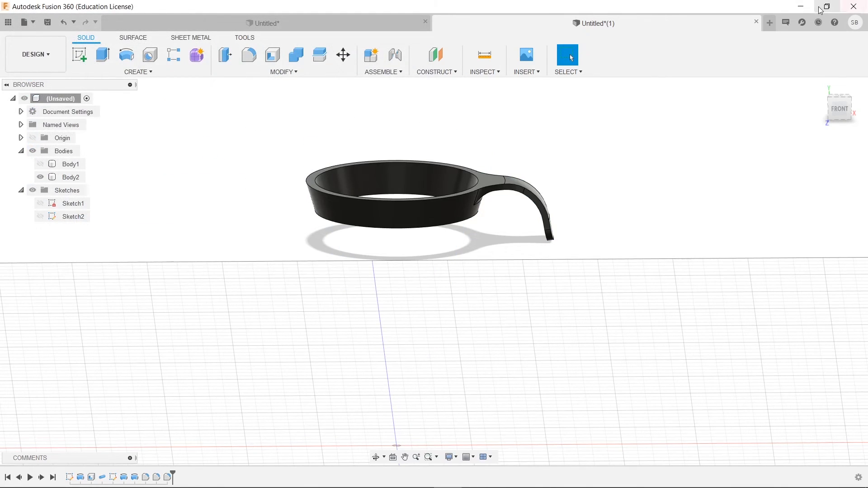
# Switch to File Explorer, go to the STL folder inside STL files and open cup handle.stl
pyautogui.click(801, 11)
pyautogui.click(613, 73)
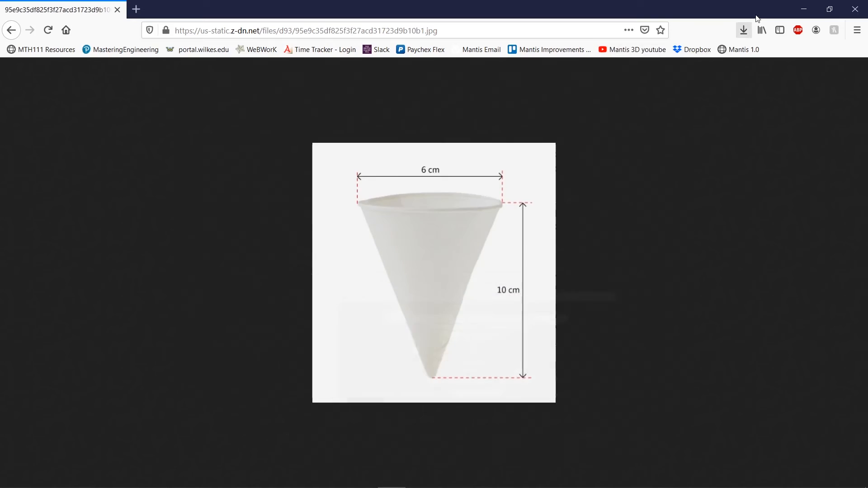
pyautogui.click(805, 5)
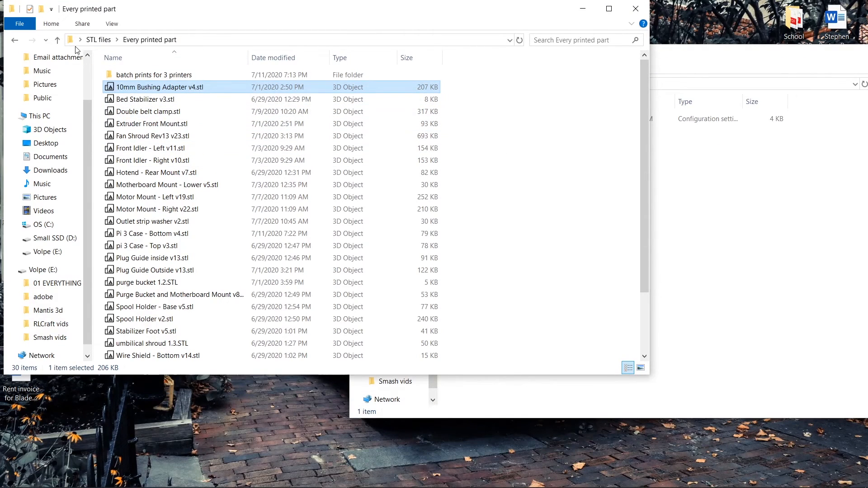
pyautogui.click(99, 40)
pyautogui.doubleClick(144, 124)
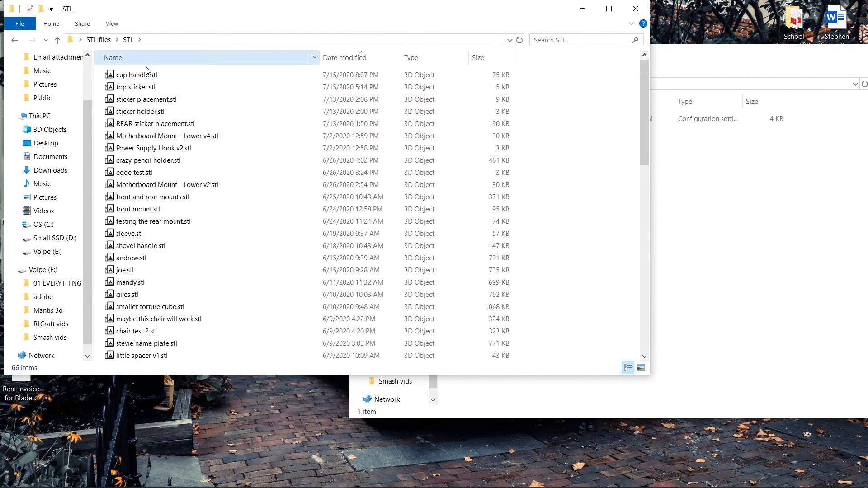
pyautogui.doubleClick(151, 77)
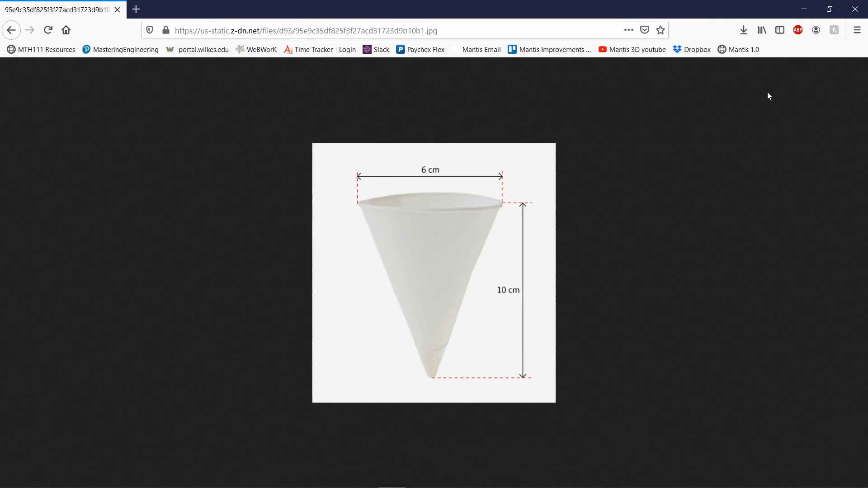
# Load cup handle.stl from Desktop > STL files > STL into the Mantis 1.0 printer page in the browser and start the print
pyautogui.click(745, 51)
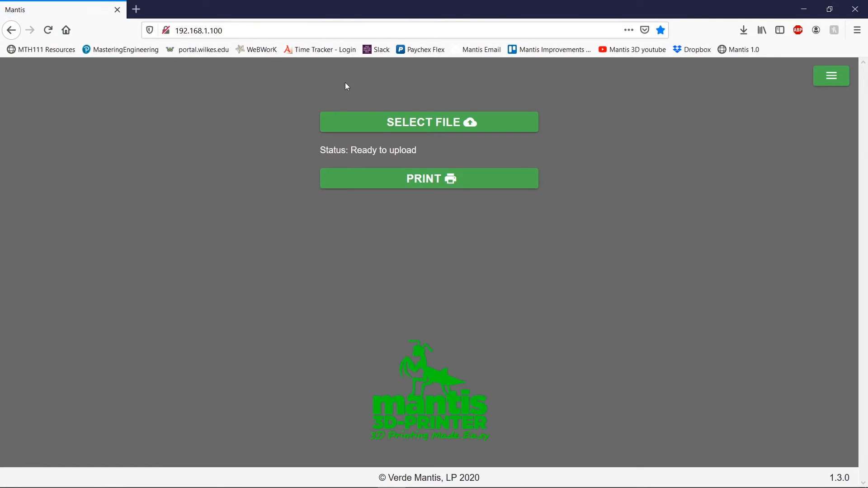
pyautogui.click(387, 131)
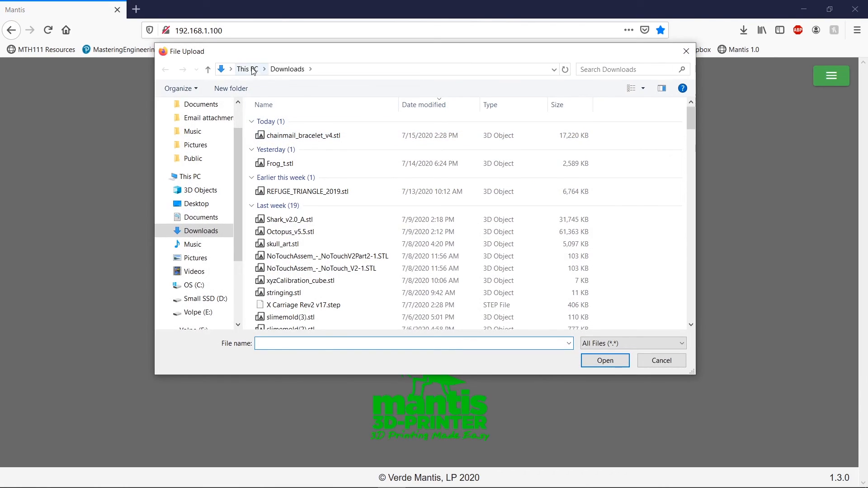
pyautogui.click(198, 204)
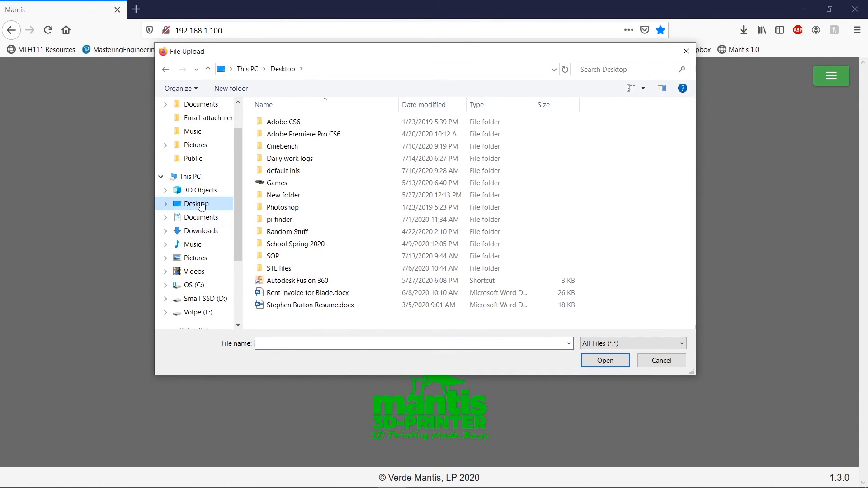
pyautogui.doubleClick(279, 269)
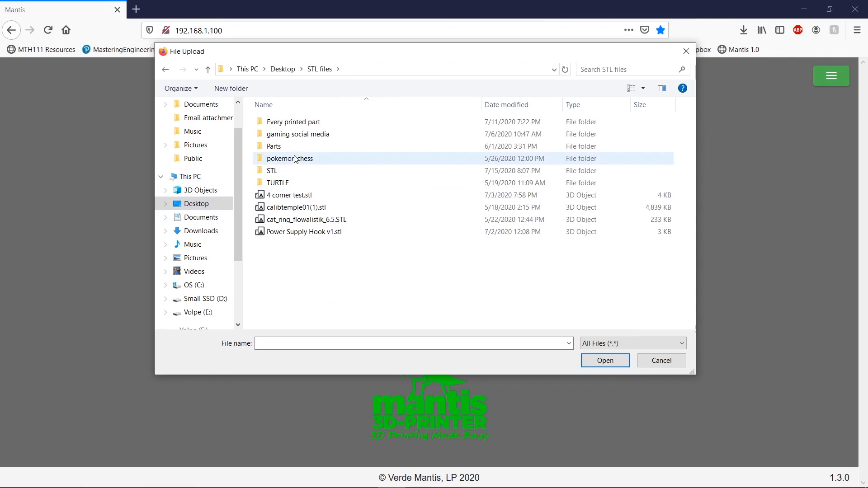
pyautogui.doubleClick(298, 173)
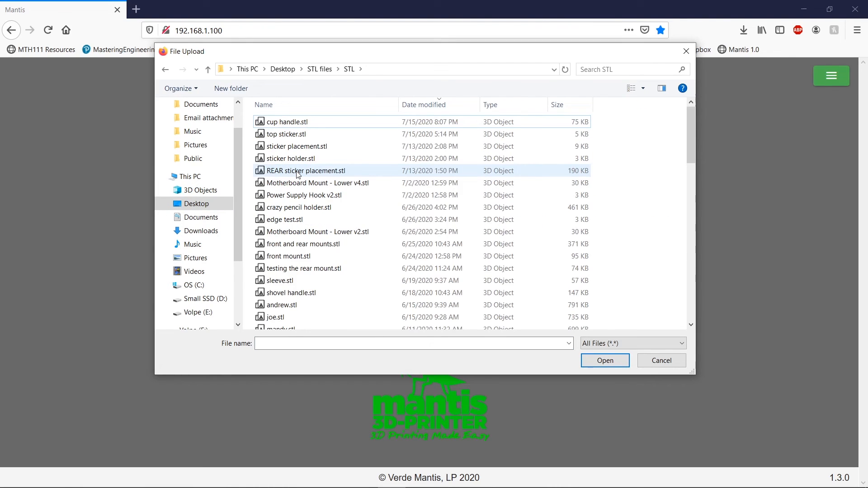
pyautogui.doubleClick(341, 123)
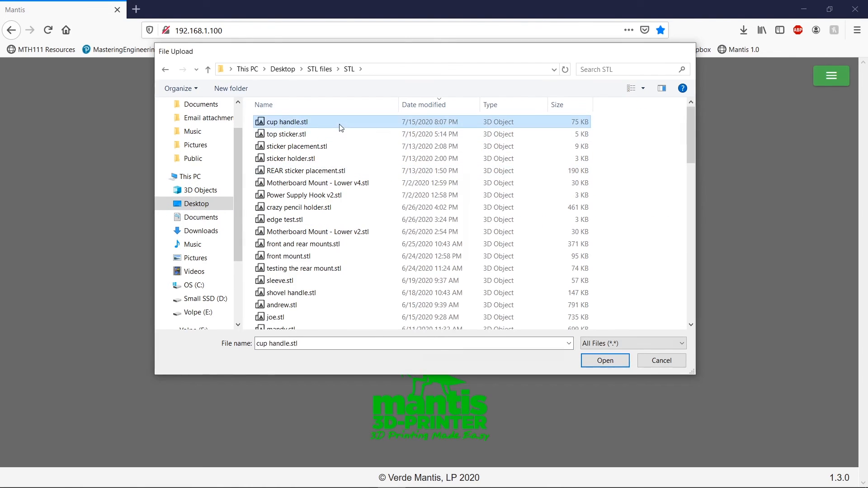
pyautogui.click(400, 186)
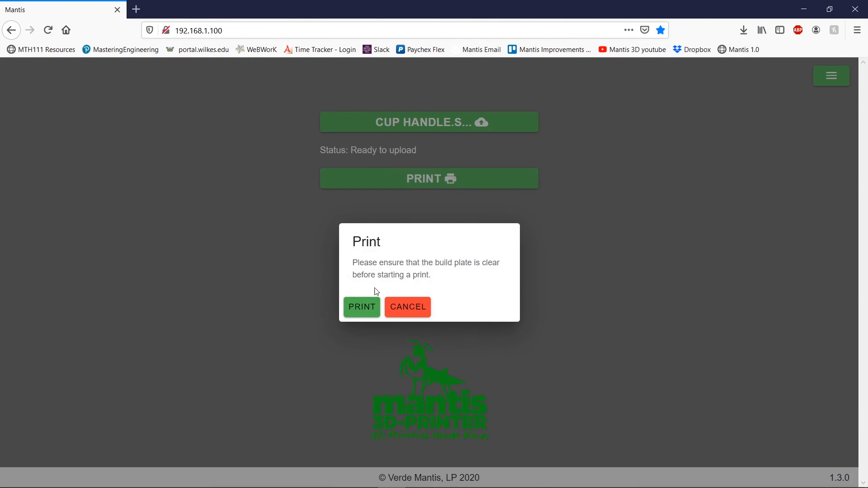
pyautogui.click(365, 304)
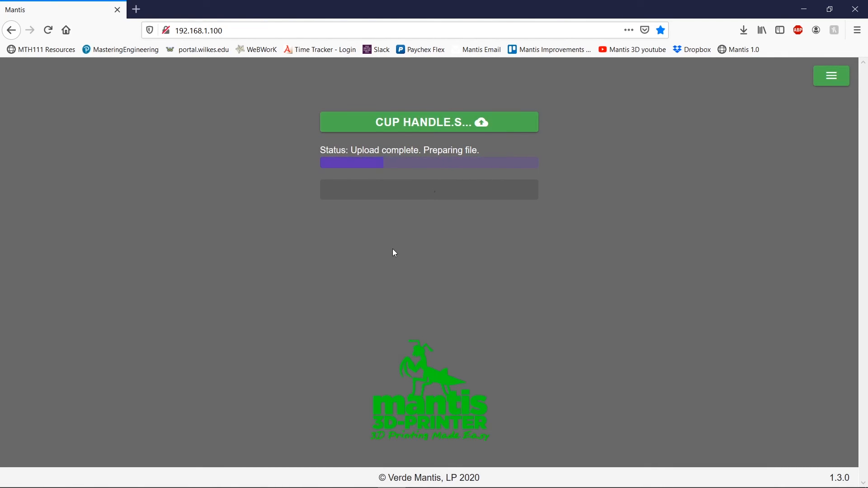